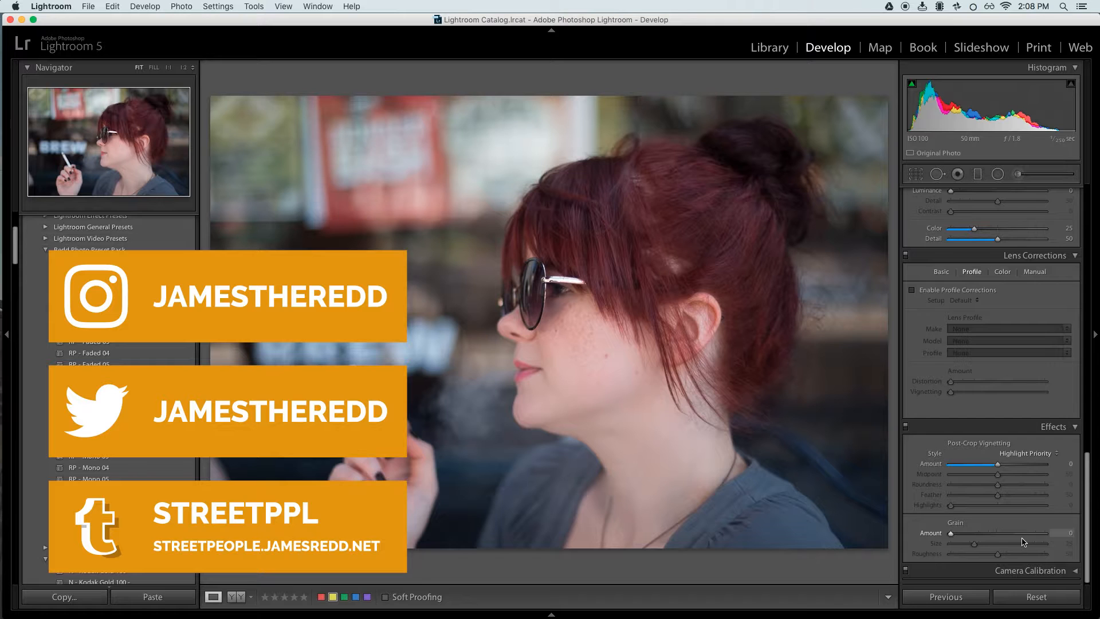
Step: Add grain with amount 20 and size 44, and enable lens profile corrections
left_click(971, 534)
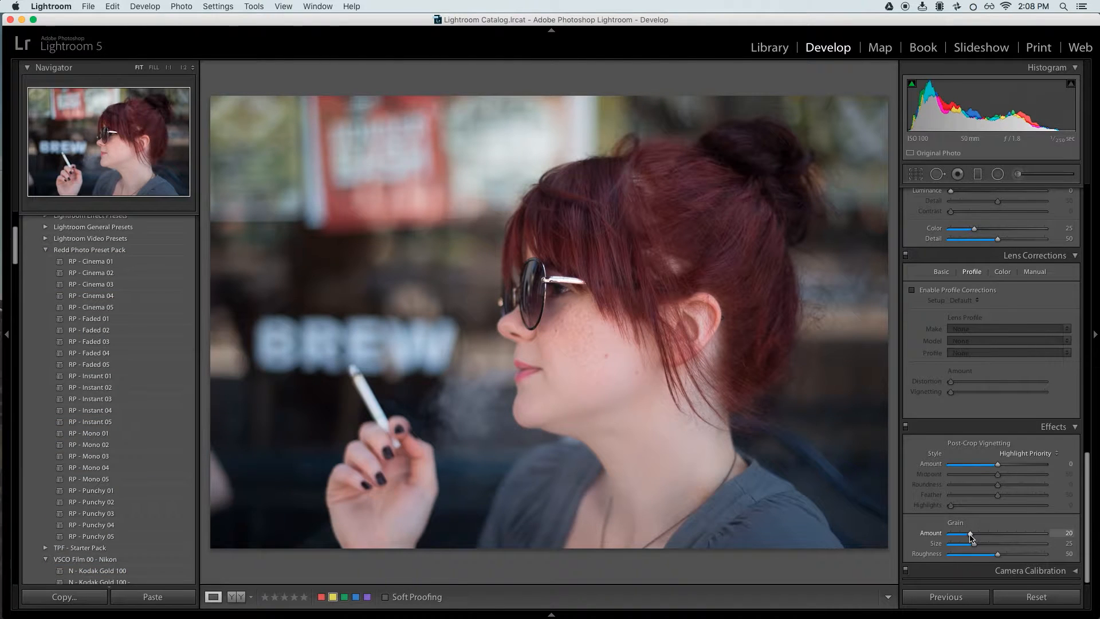
left_click_drag(973, 543, 993, 544)
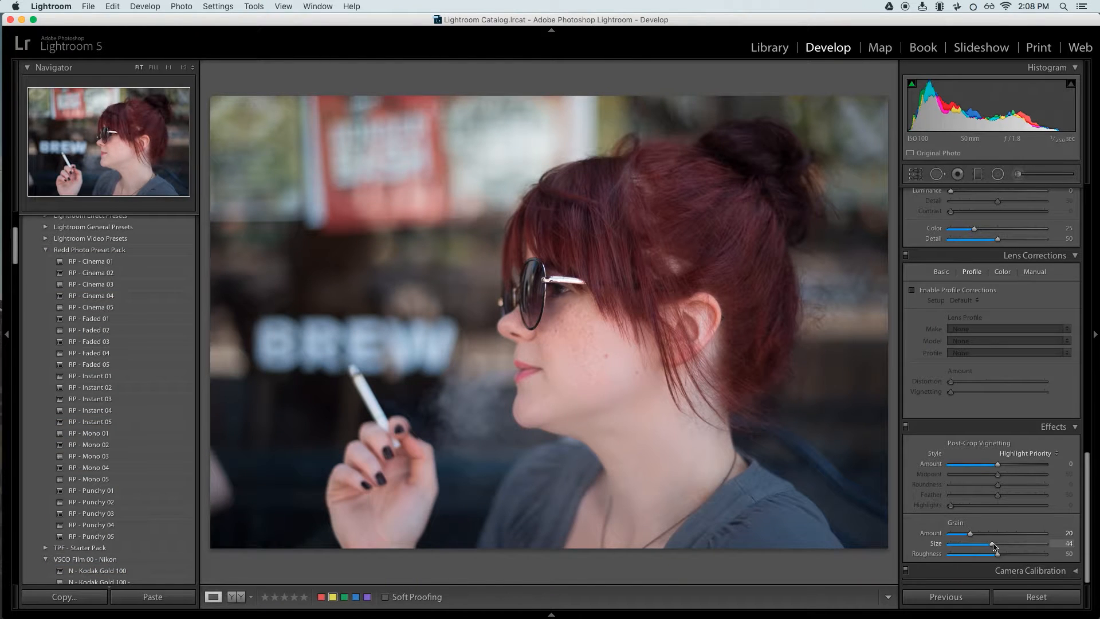
left_click(912, 290)
Step: Shape the RGB tone curve into a gentle S, lowering the shadows, lifting the upper tones and pulling the white endpoint down
scroll(1008, 401, "up", 10)
scroll(1008, 396, "up", 10)
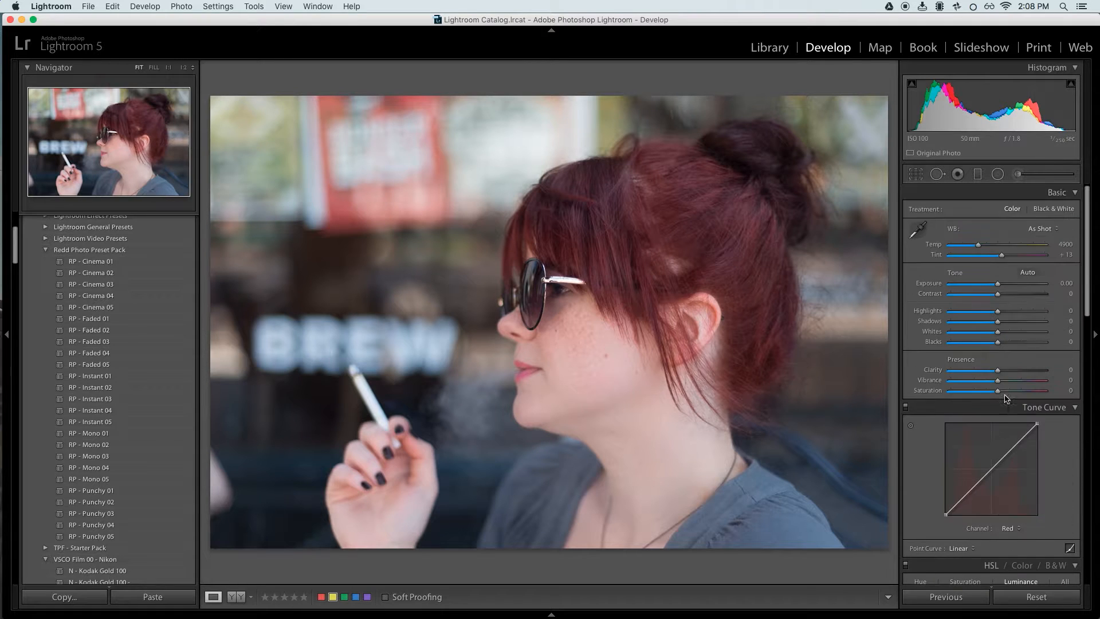
left_click(1012, 529)
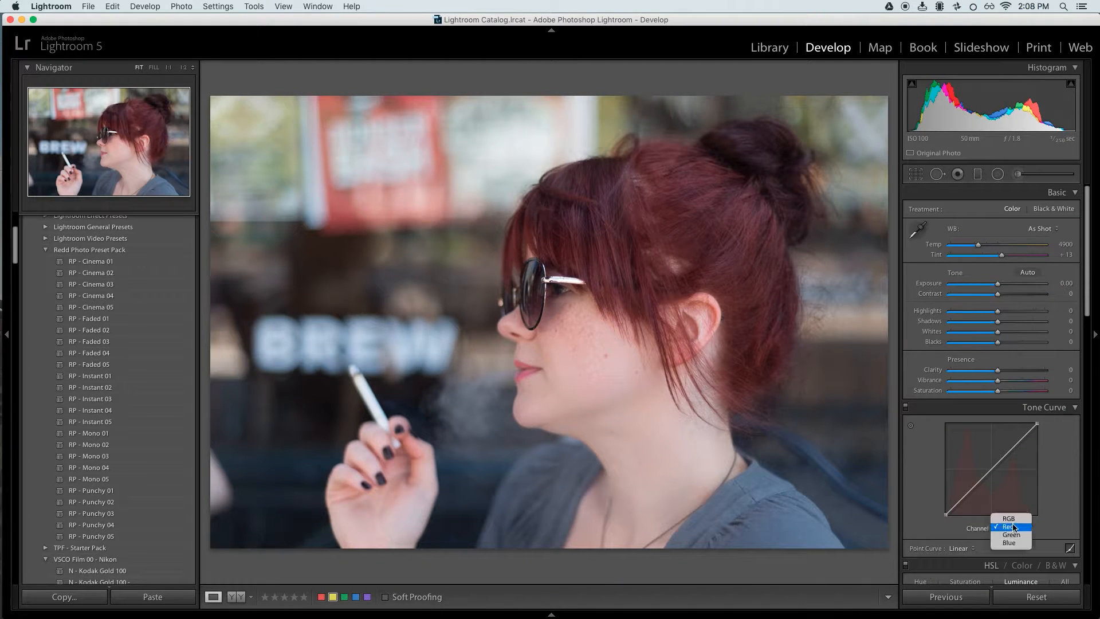
left_click(1008, 519)
left_click_drag(973, 488, 970, 494)
left_click_drag(1015, 455, 1037, 431)
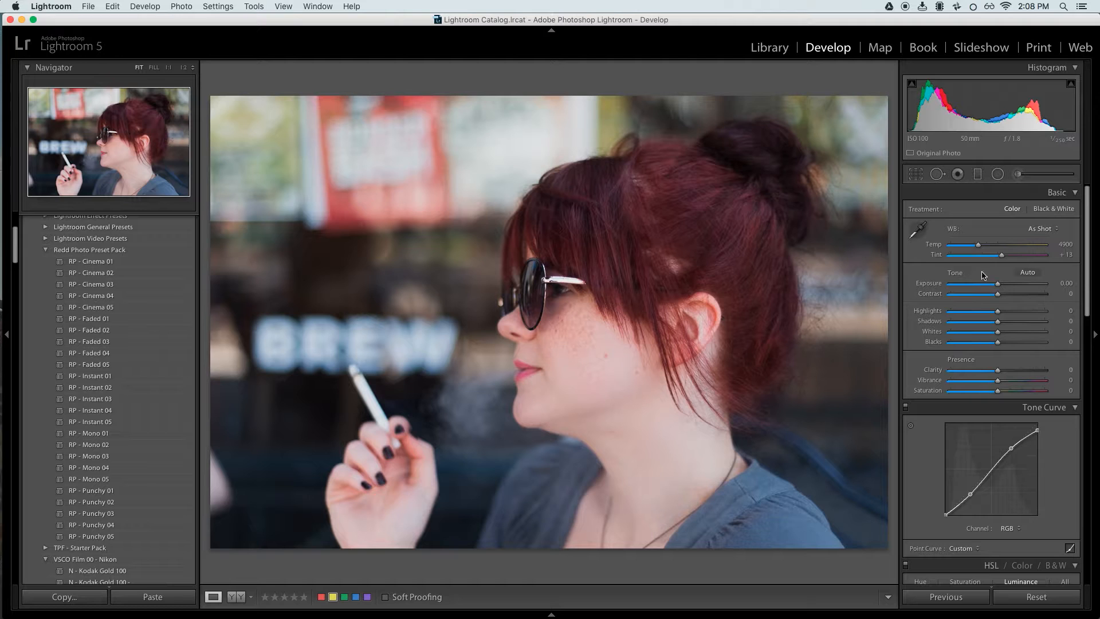
Step: Set the exposure to −0.35 and shift the white balance tint to −9
left_click_drag(997, 284, 995, 287)
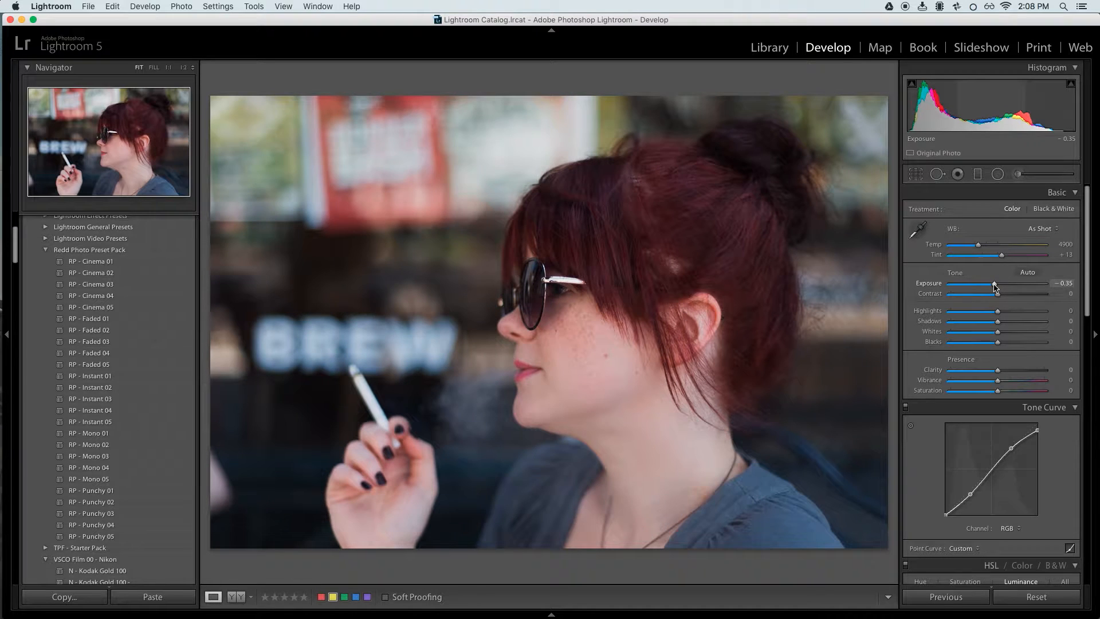
left_click(1037, 229)
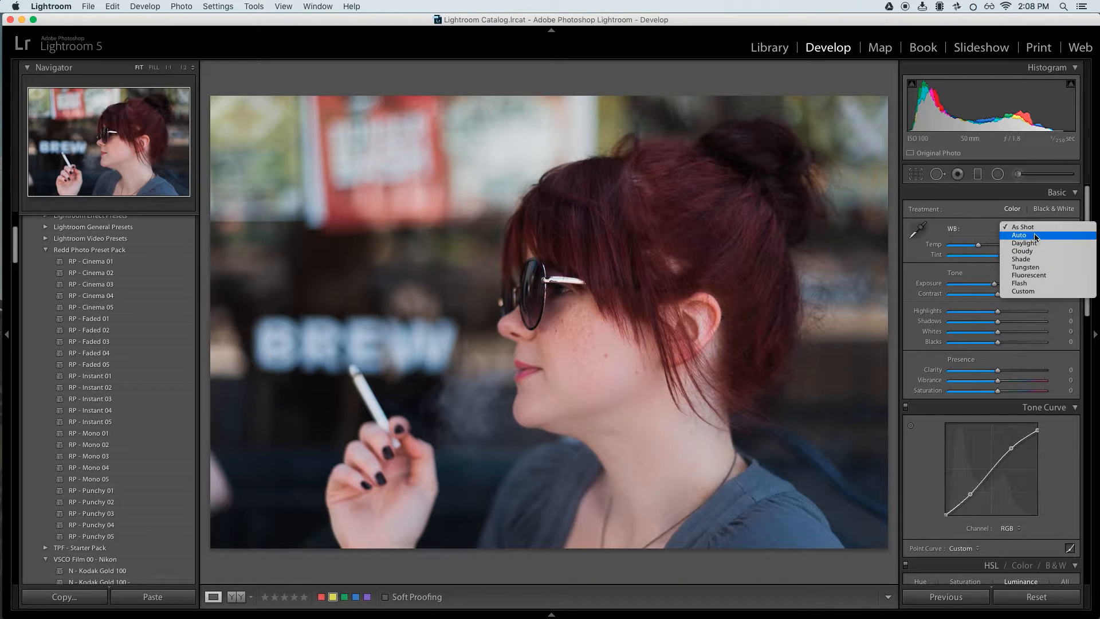
left_click(1035, 236)
left_click_drag(998, 257, 995, 258)
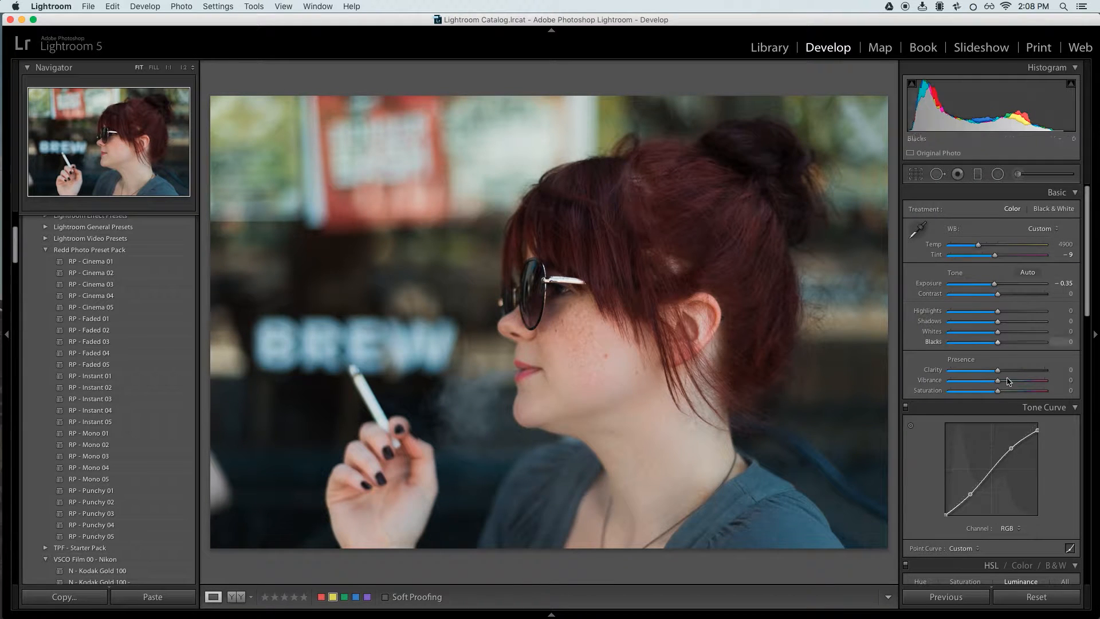
Step: Move the black point of the red channel's tone curve to 3.5/0.0 %, trying a stronger shift and undoing it
scroll(1005, 401, "down", 5)
left_click(1007, 405)
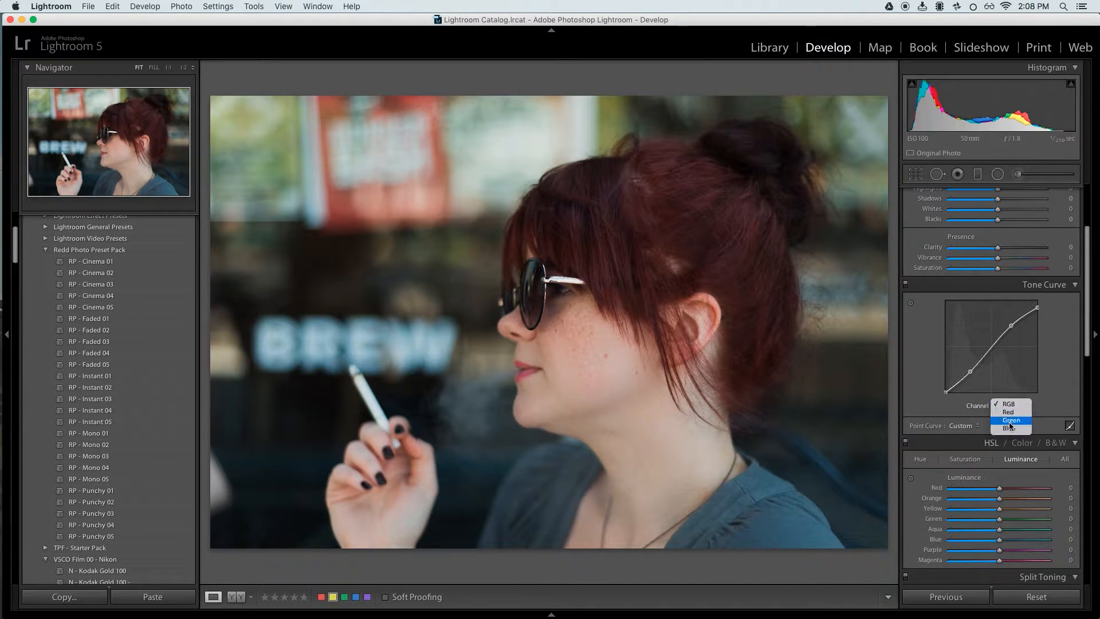
left_click(1008, 412)
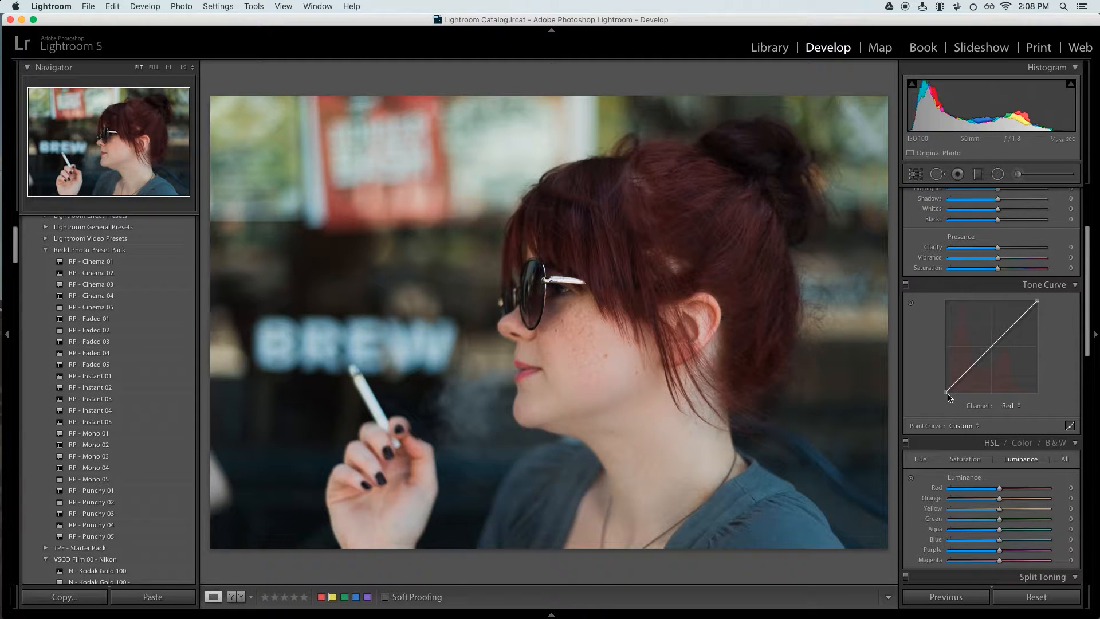
left_click_drag(947, 394, 949, 391)
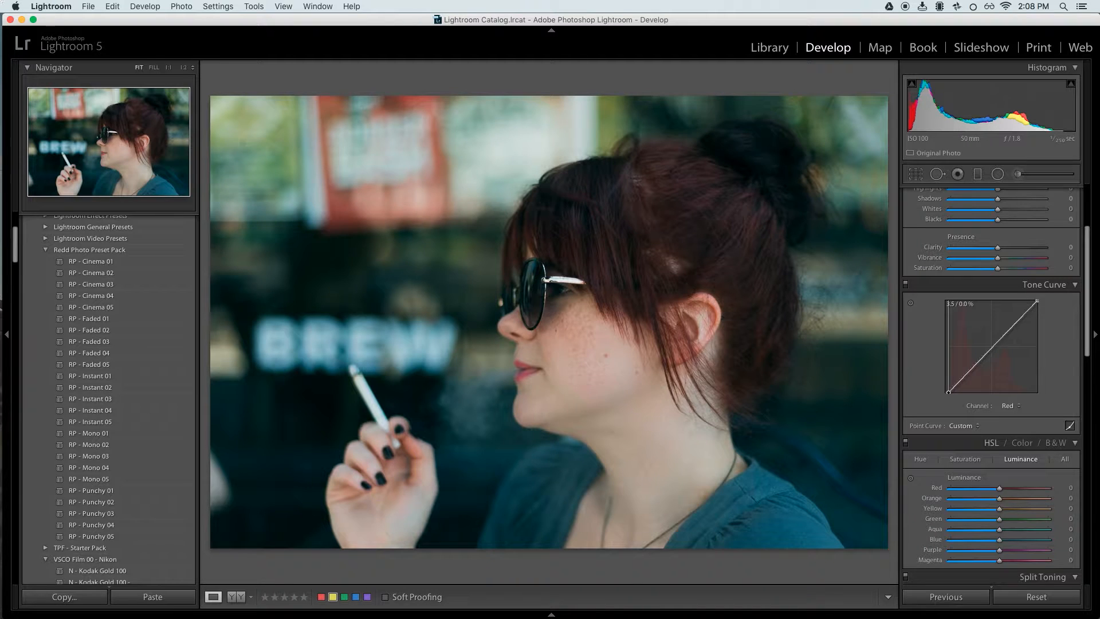
mouse_move(948, 392)
left_mouse_down()
mouse_move(950, 403)
mouse_move(951, 391)
left_mouse_up()
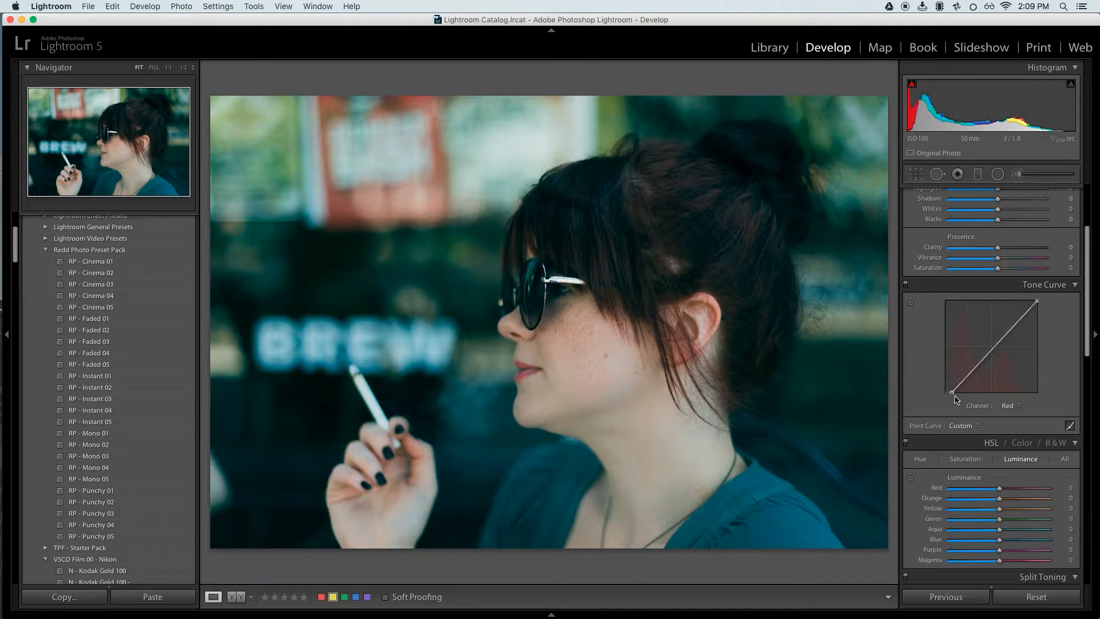
key("super+z")
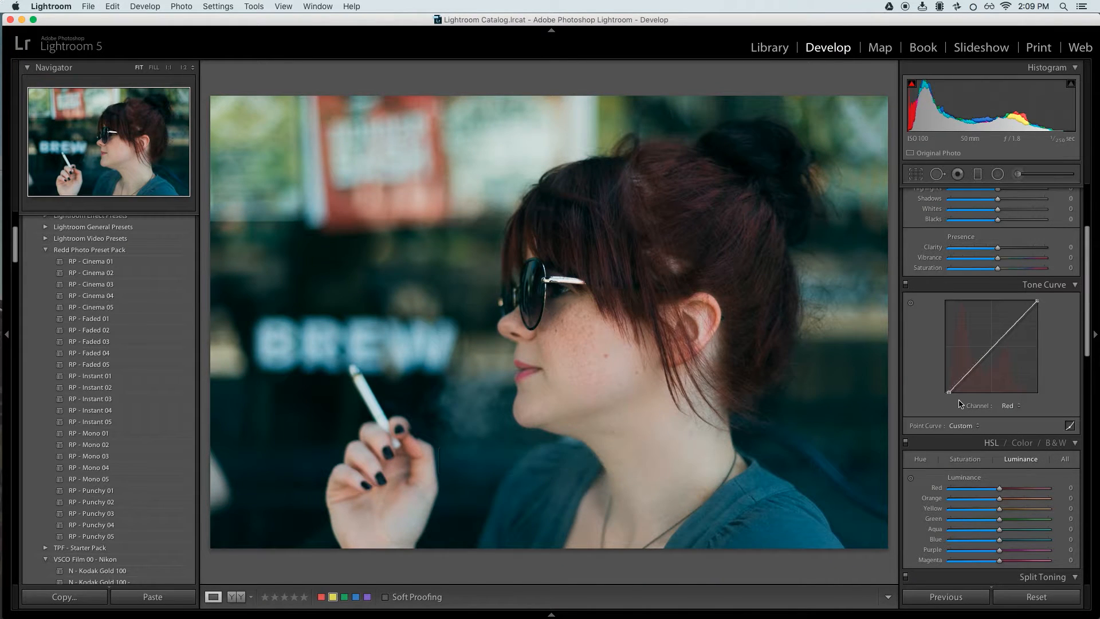
Step: Pull the green tone curve slightly down in the shadows and at 70.6/69.0 %, and set red saturation to −24 and orange to −23
left_click(1008, 406)
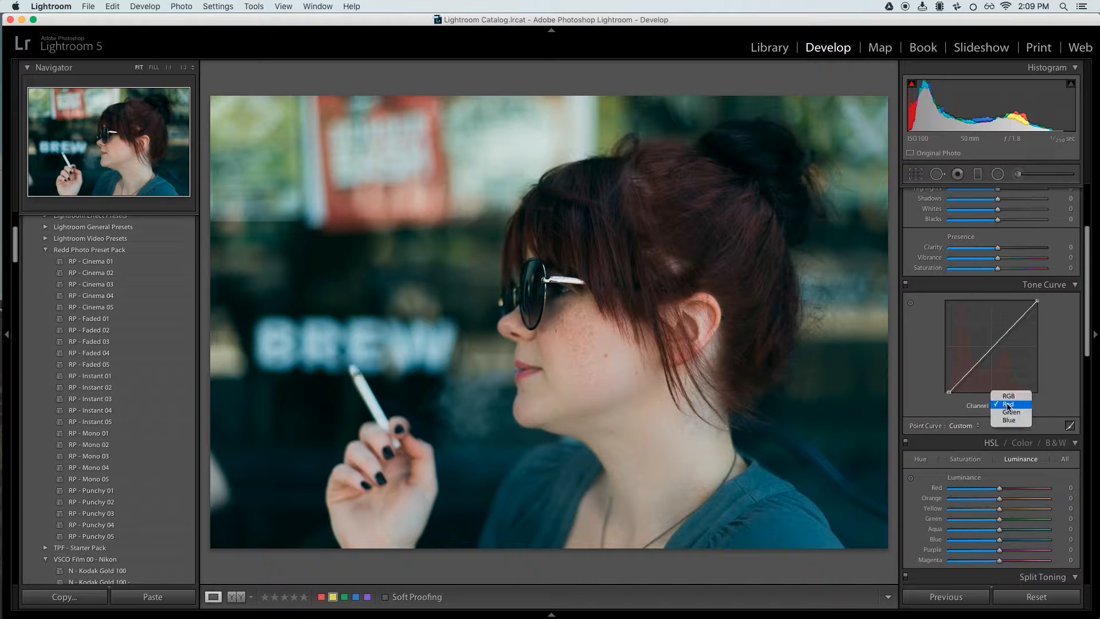
left_click(1009, 412)
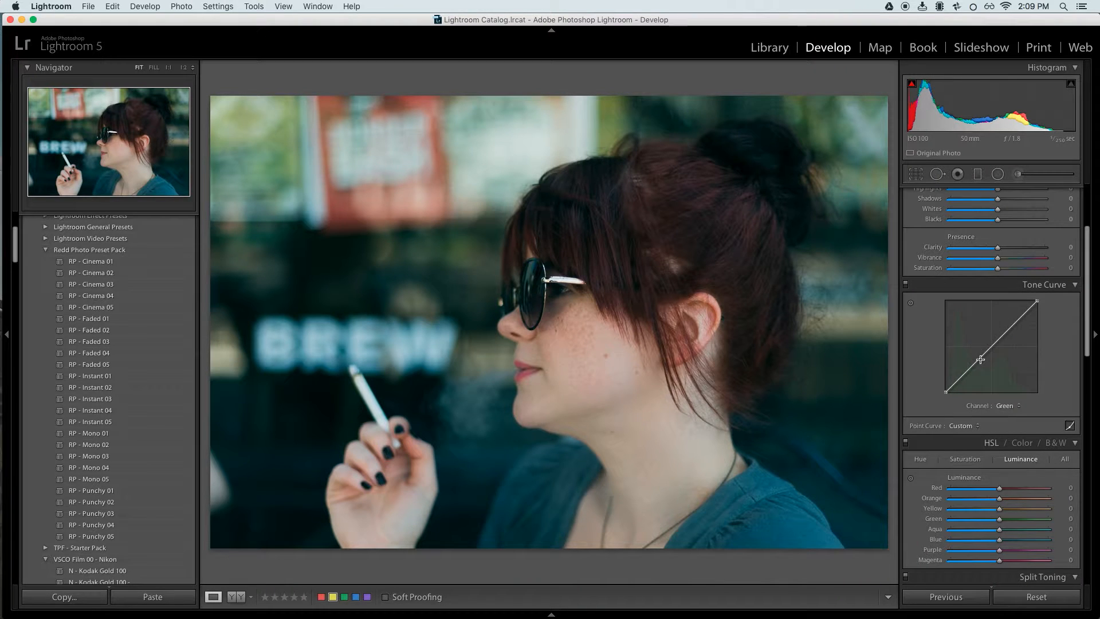
left_click_drag(981, 359, 979, 361)
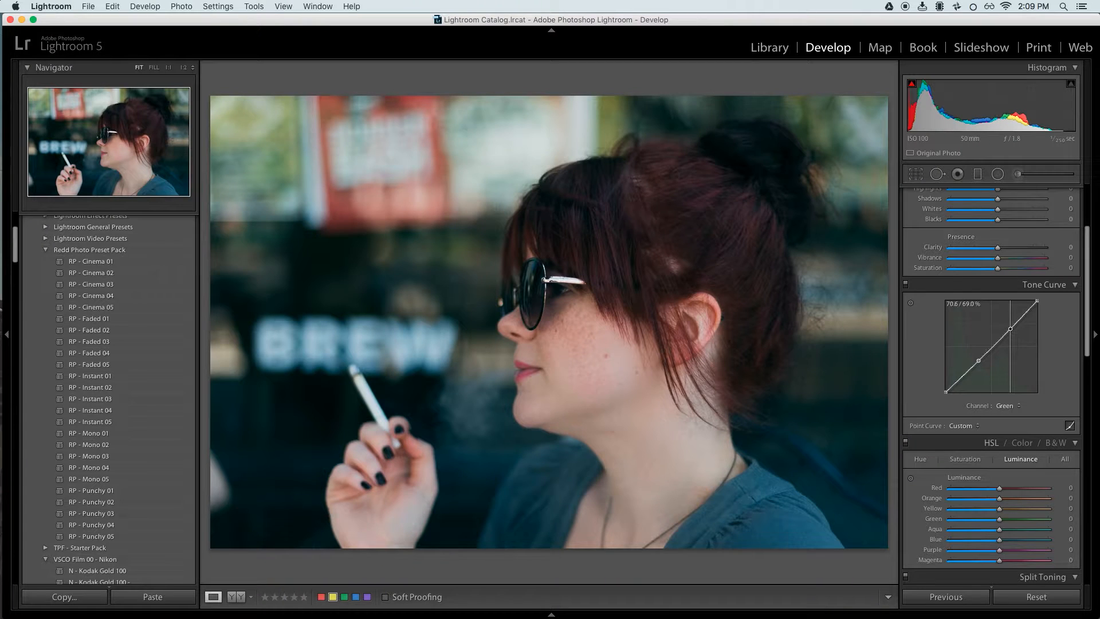
left_click(967, 461)
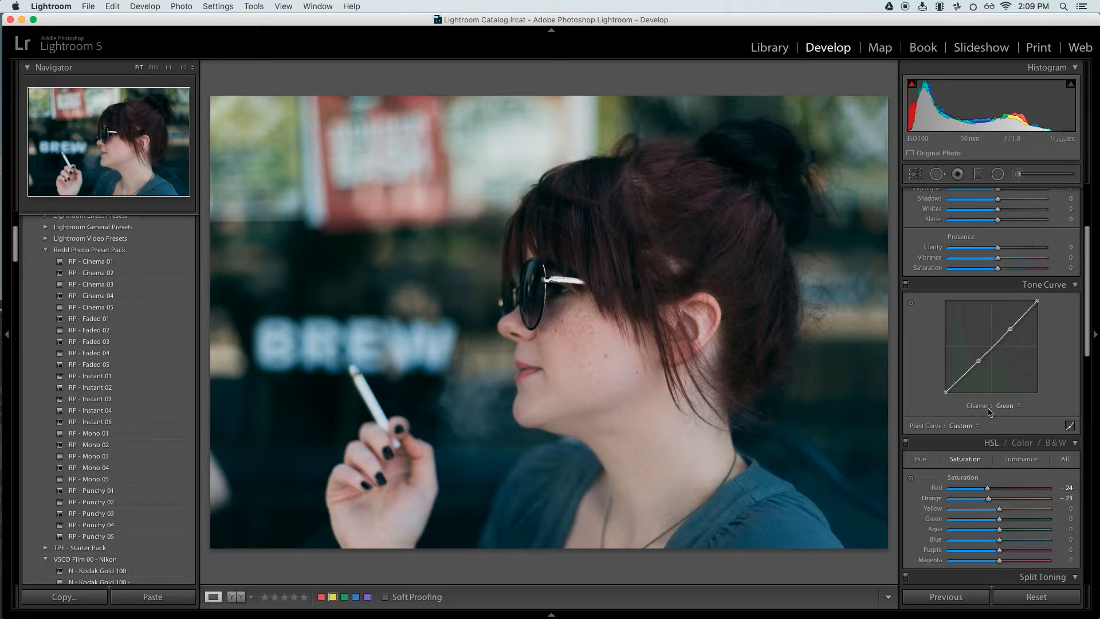
Step: Lower the blue channel's tone curve with a midtone point at about 42.7/39.6 % and pull its white endpoint slightly down
left_click(1006, 406)
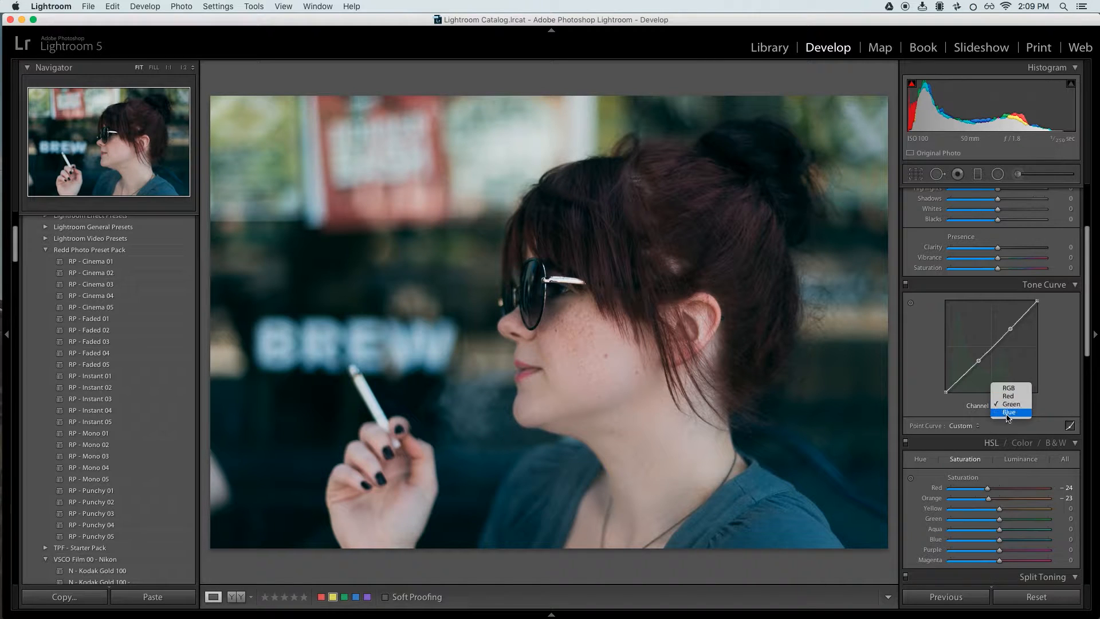
left_click(1009, 412)
left_click_drag(984, 355, 985, 355)
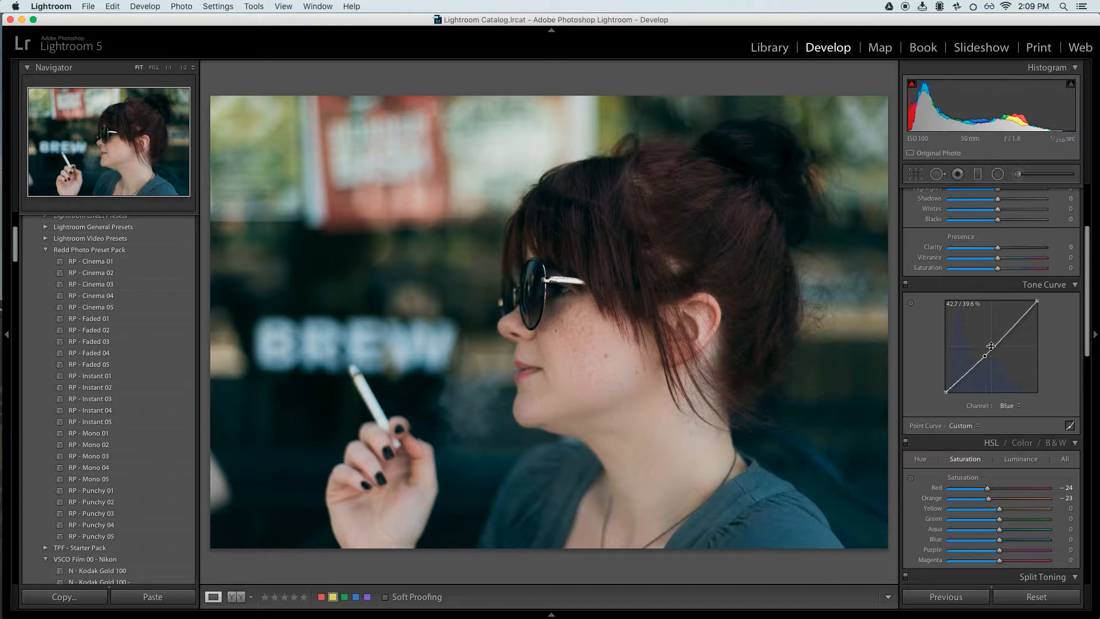
left_click_drag(1037, 301, 1037, 306)
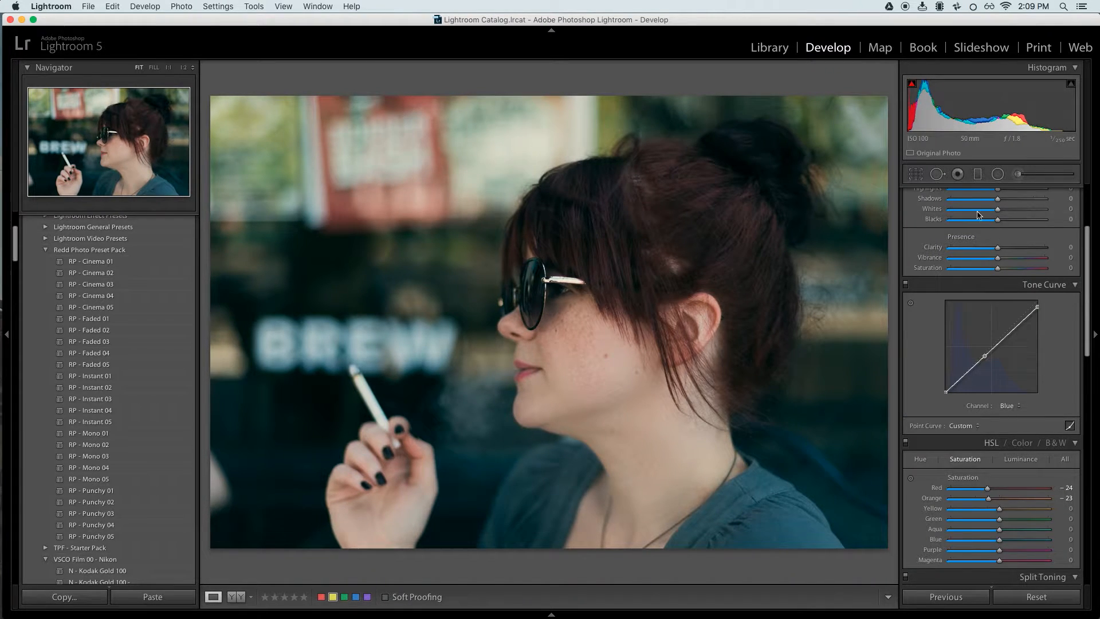
Step: Set the exposure to −0.55 and the orange luminance to −13
scroll(975, 271, "up", 3)
scroll(976, 272, "up", 4)
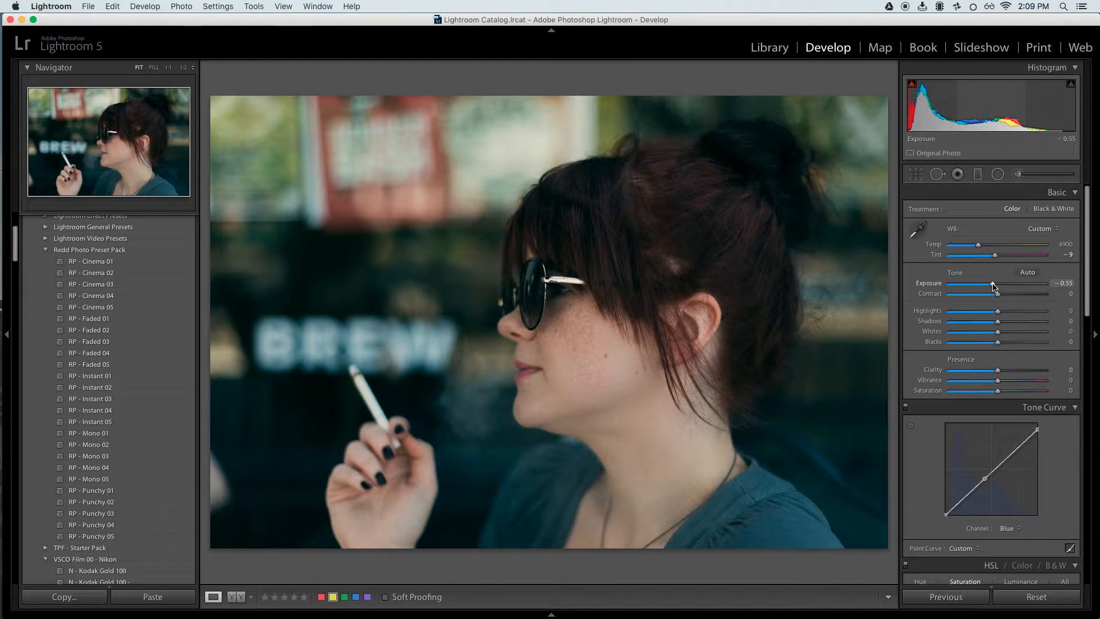
scroll(1009, 351, "down", 12)
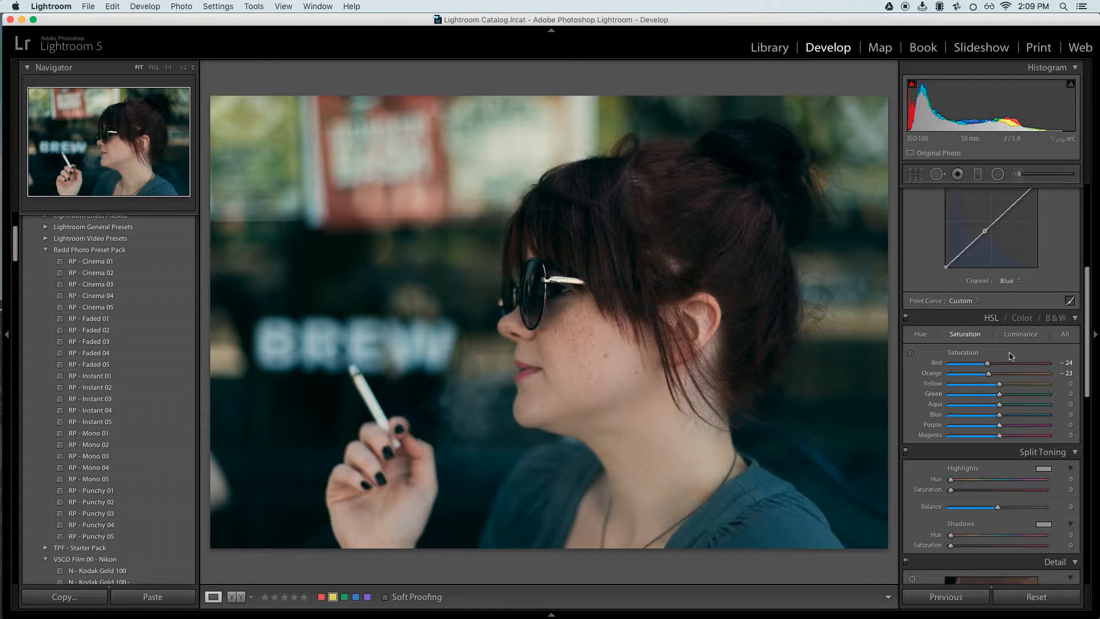
left_click(1021, 335)
left_click(993, 372)
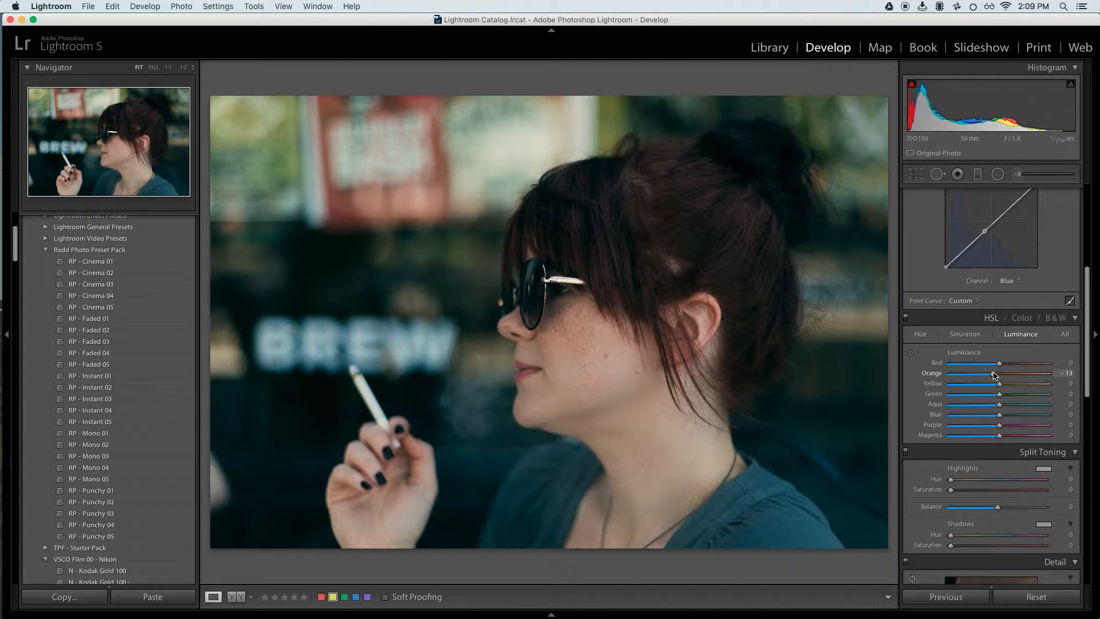
Step: Raise the RGB tone curve's upper point slightly, add a point at its centre, and set the exposure to −0.65
scroll(994, 375, "up", 8)
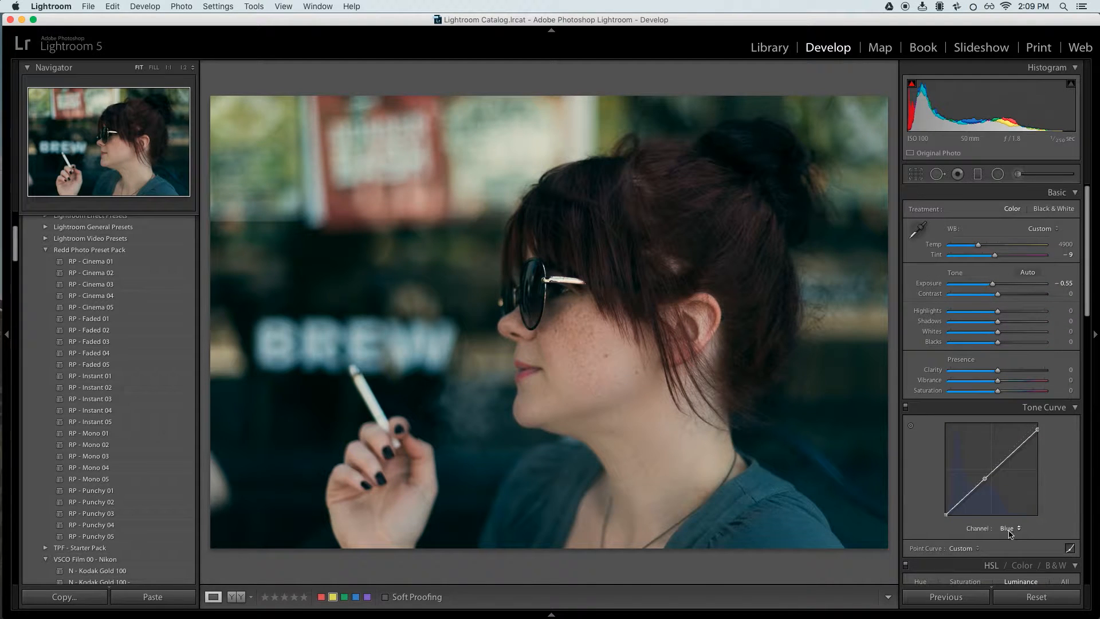
left_click(1010, 527)
left_click(1008, 502)
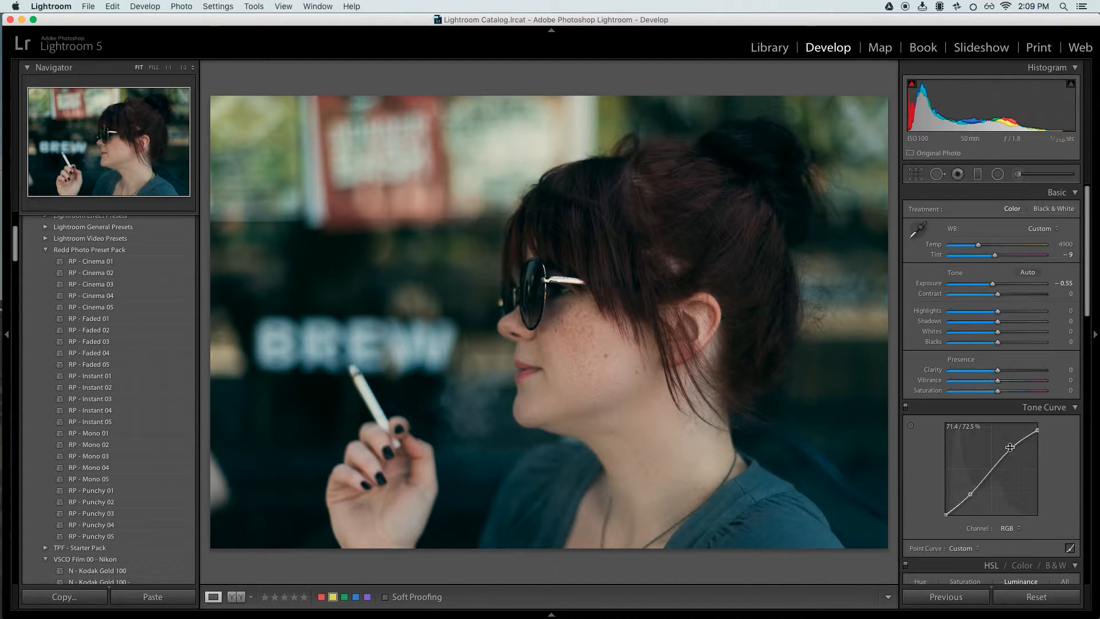
left_click_drag(1012, 448, 990, 467)
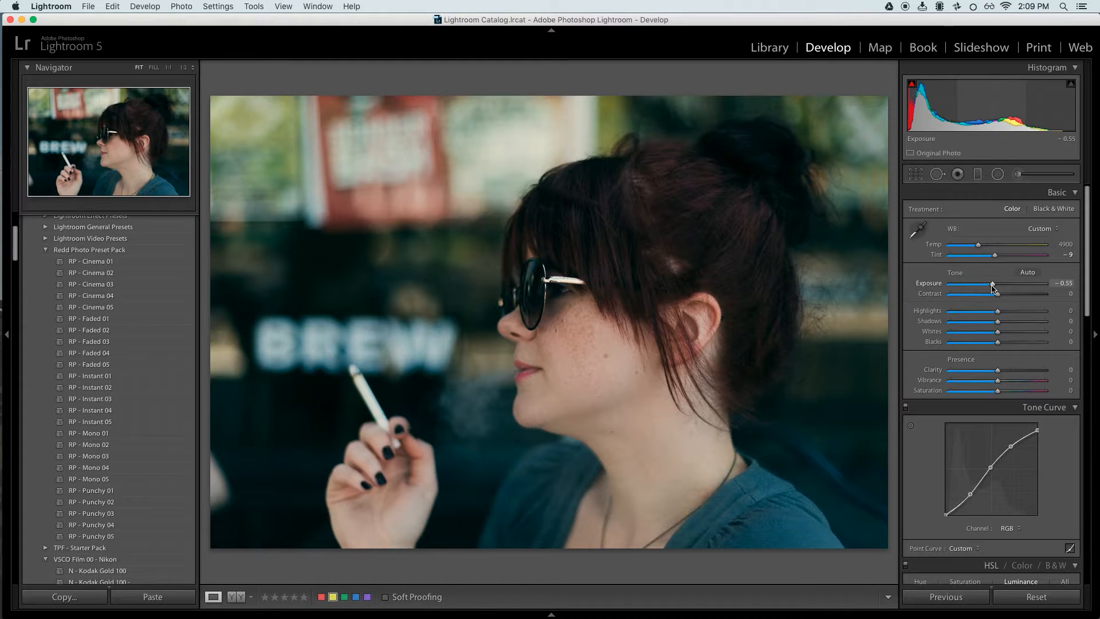
left_click_drag(993, 288, 991, 289)
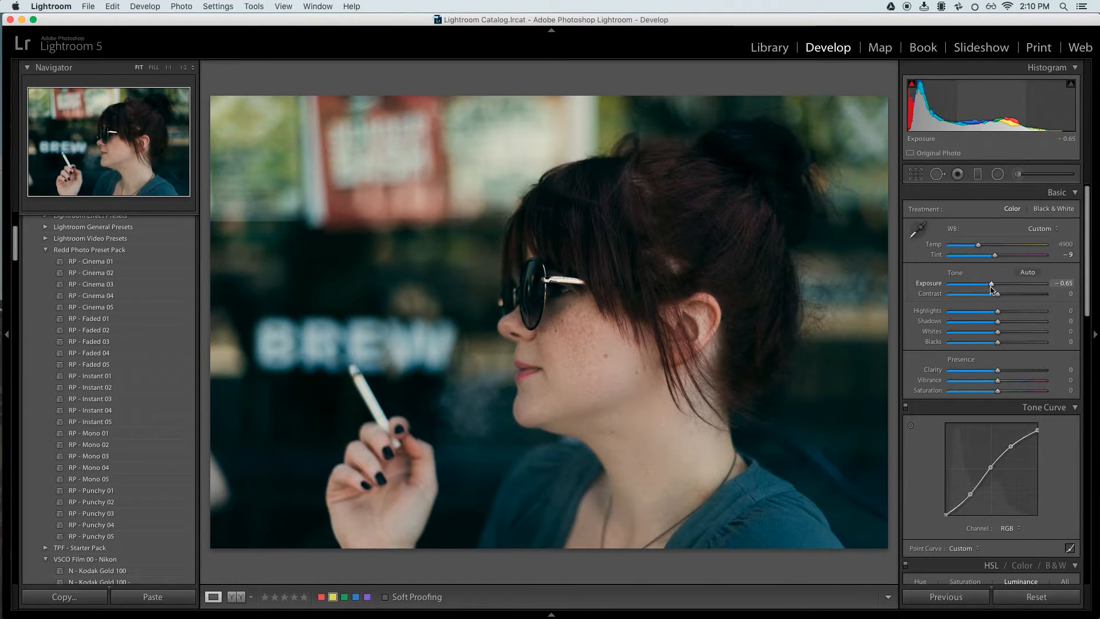
Step: Lower the red saturation to −29 in the HSL adjustments
scroll(1014, 389, "down", 5)
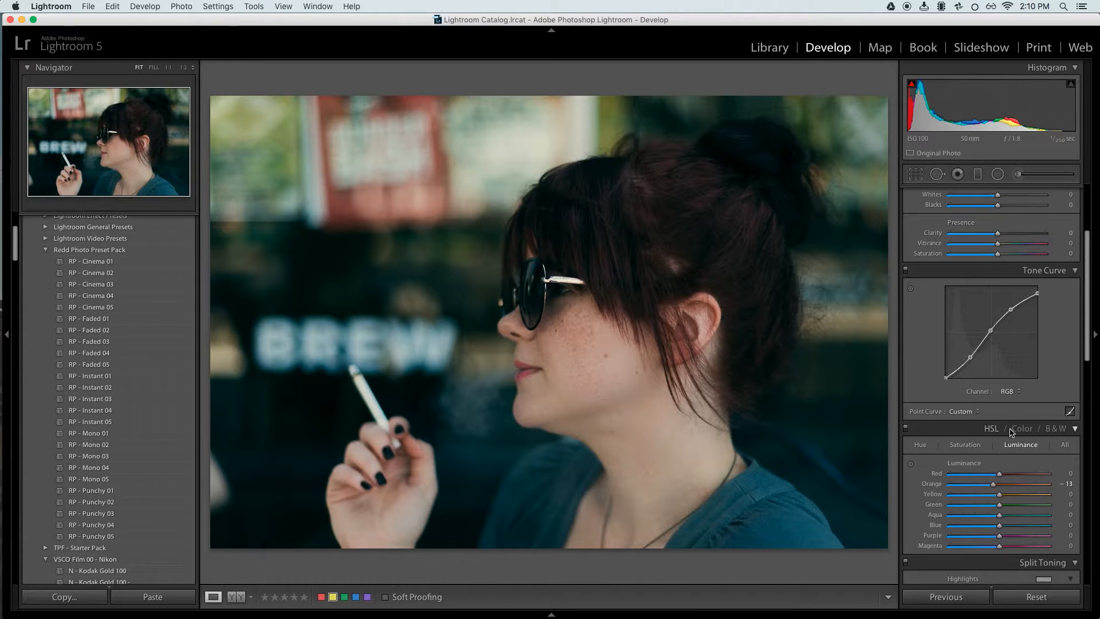
left_click(965, 445)
left_click_drag(999, 474, 985, 474)
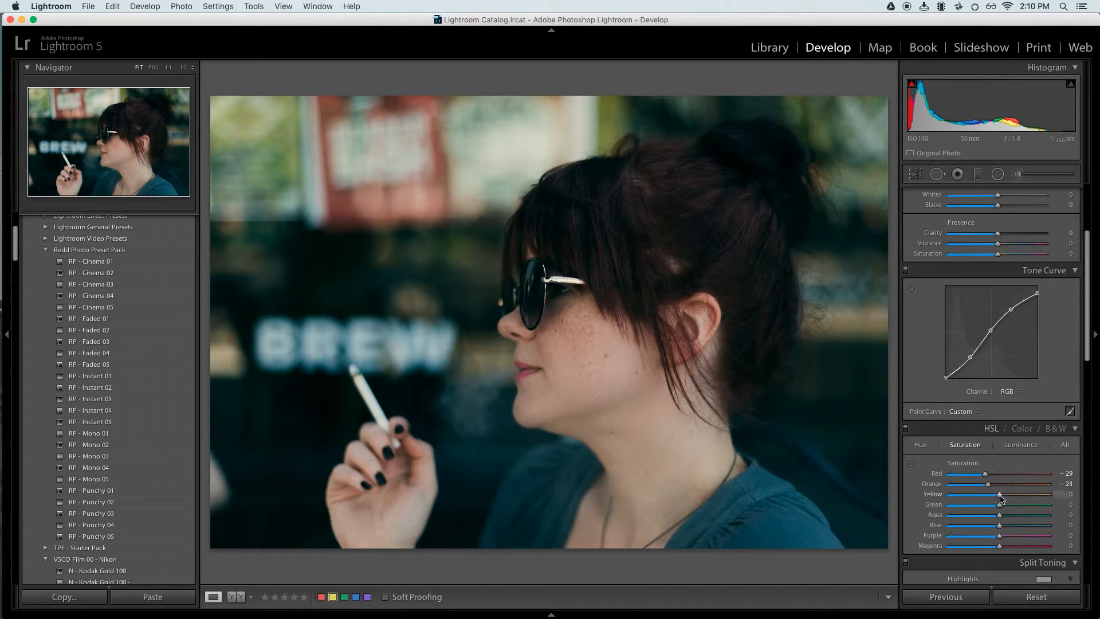
Step: Try a red luminance of −18, undo it, and set the orange luminance to −20
left_click(1020, 445)
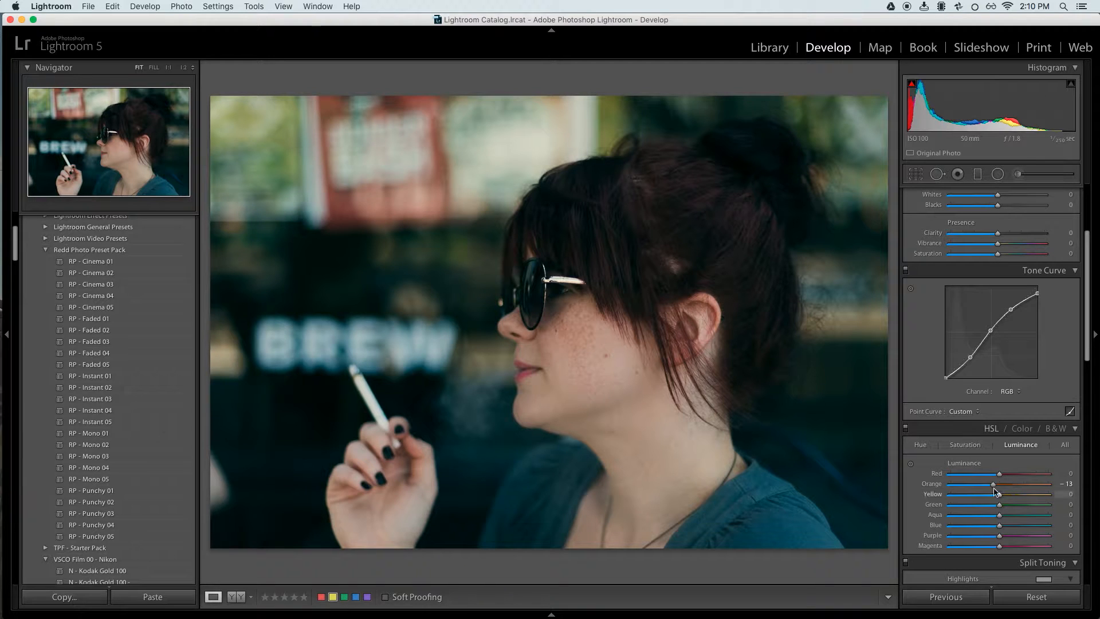
key("super+z")
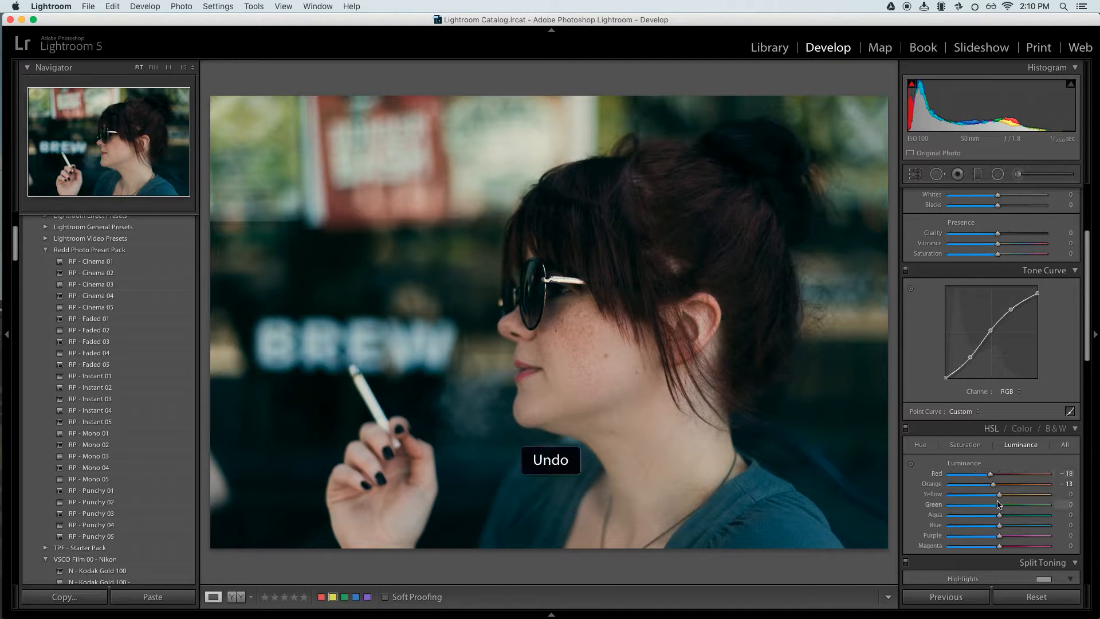
left_click_drag(992, 484, 992, 484)
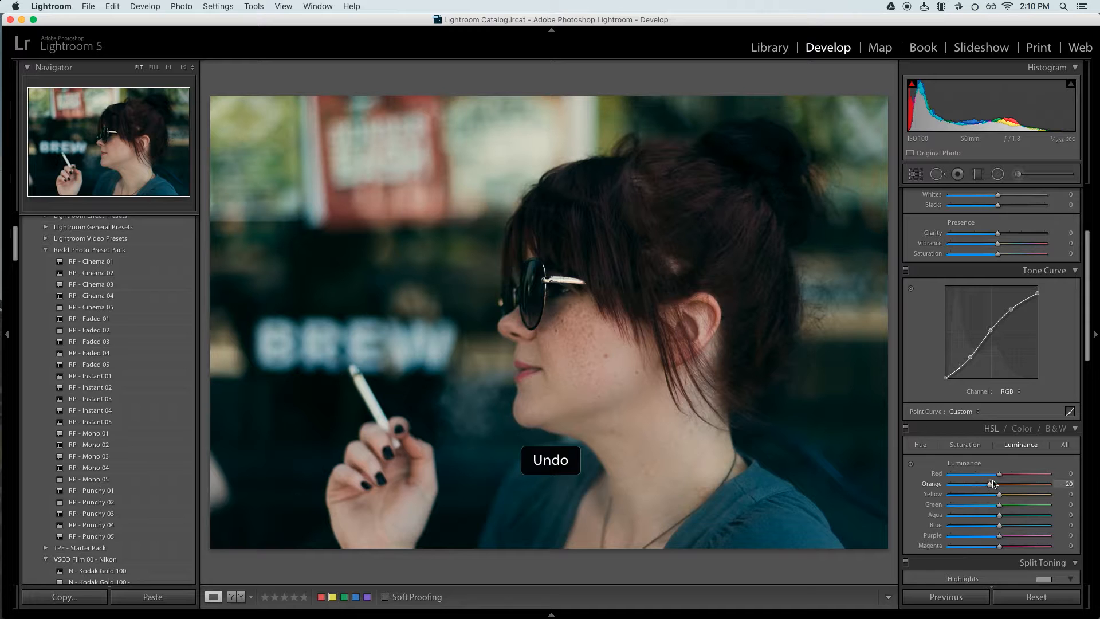
Step: Set the yellow saturation to −11 and the yellow luminance to −13 in the HSL adjustments
left_click(982, 444)
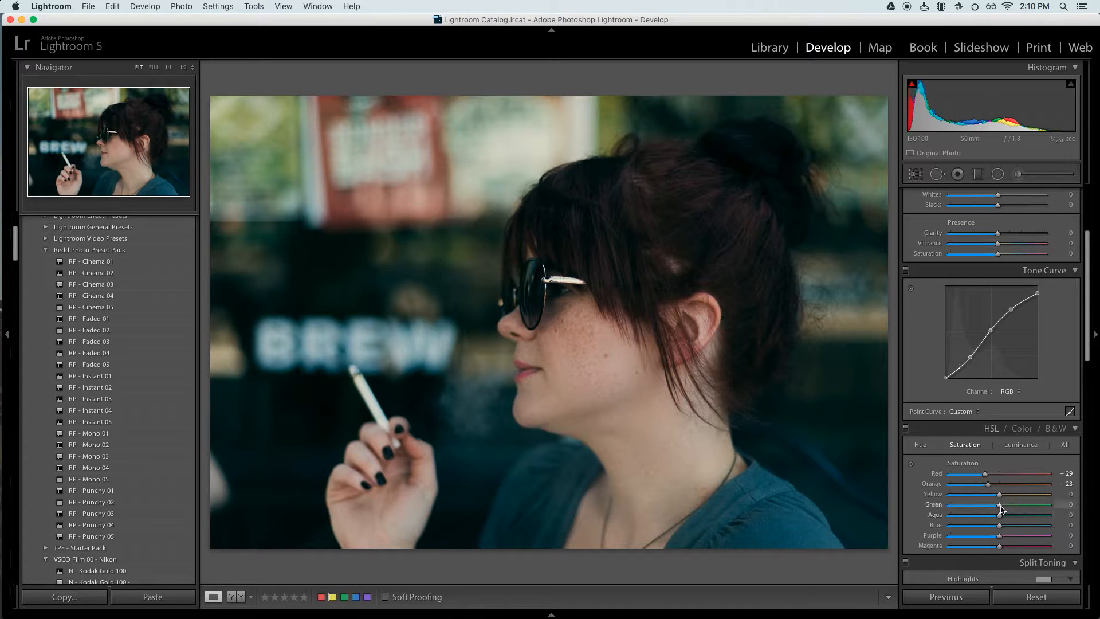
scroll(997, 494, "up", 3)
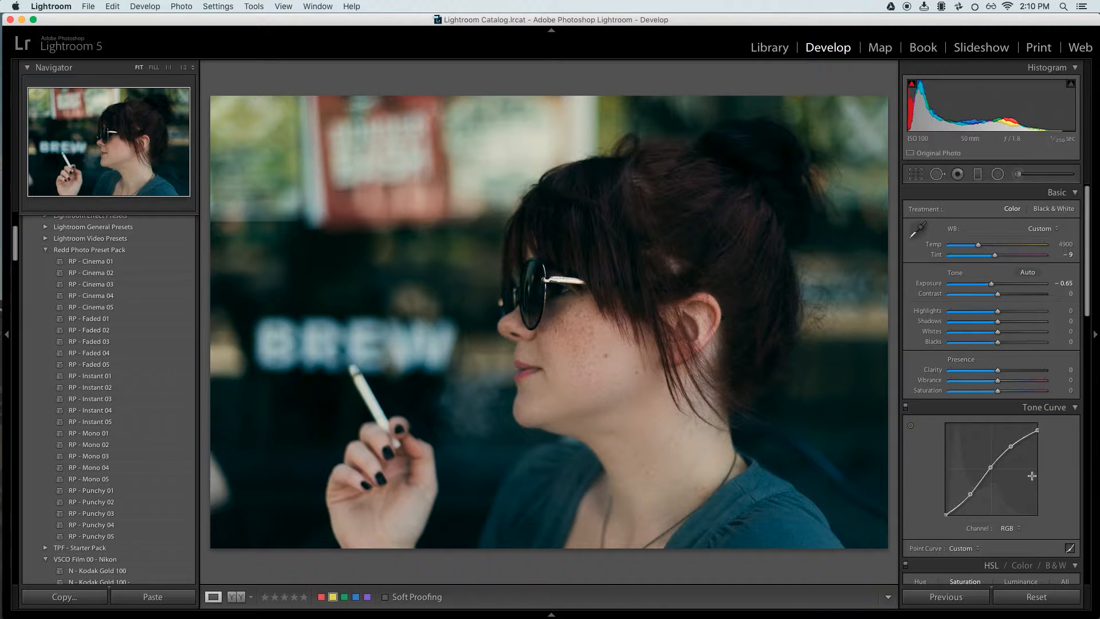
scroll(1031, 476, "down", 3)
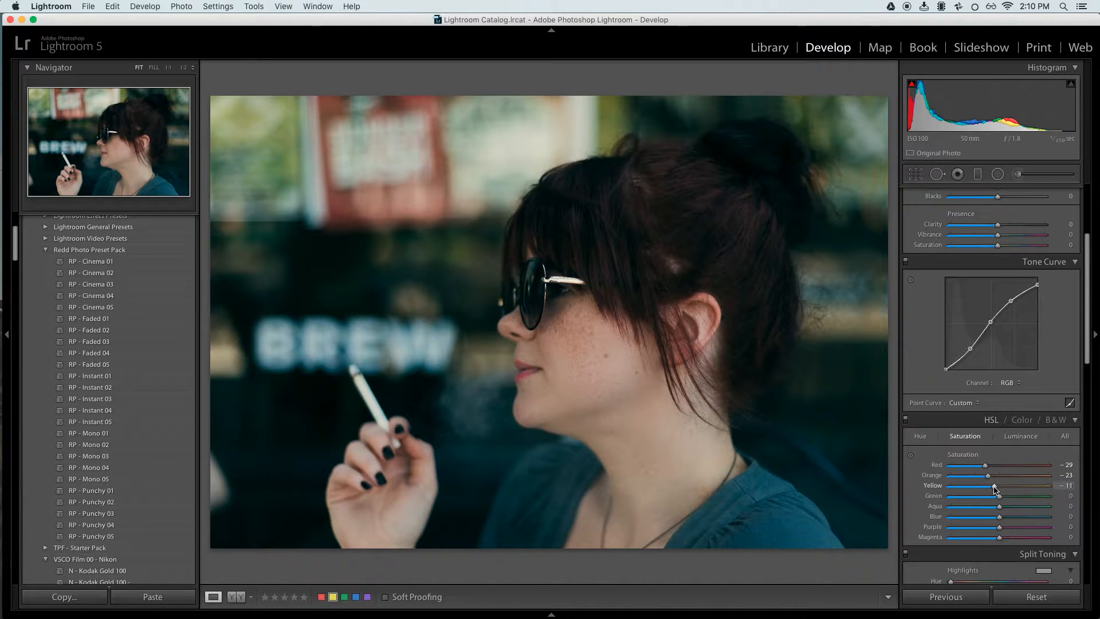
left_click(1020, 437)
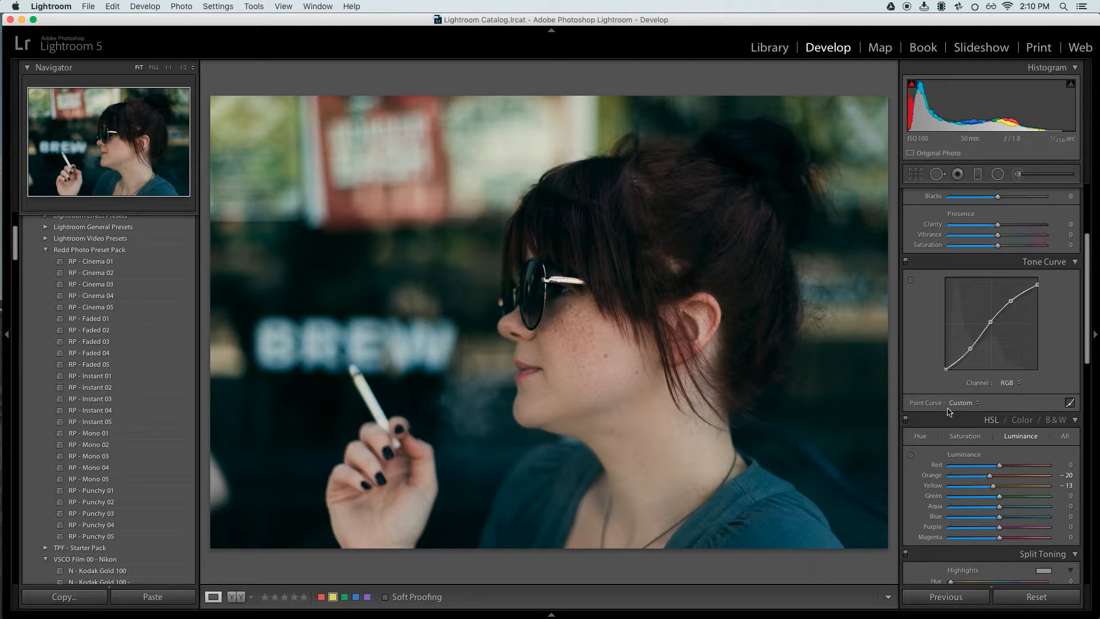
Step: Set the green saturation to −13, the purple saturation to −8 and the magenta saturation to −5
left_click(960, 436)
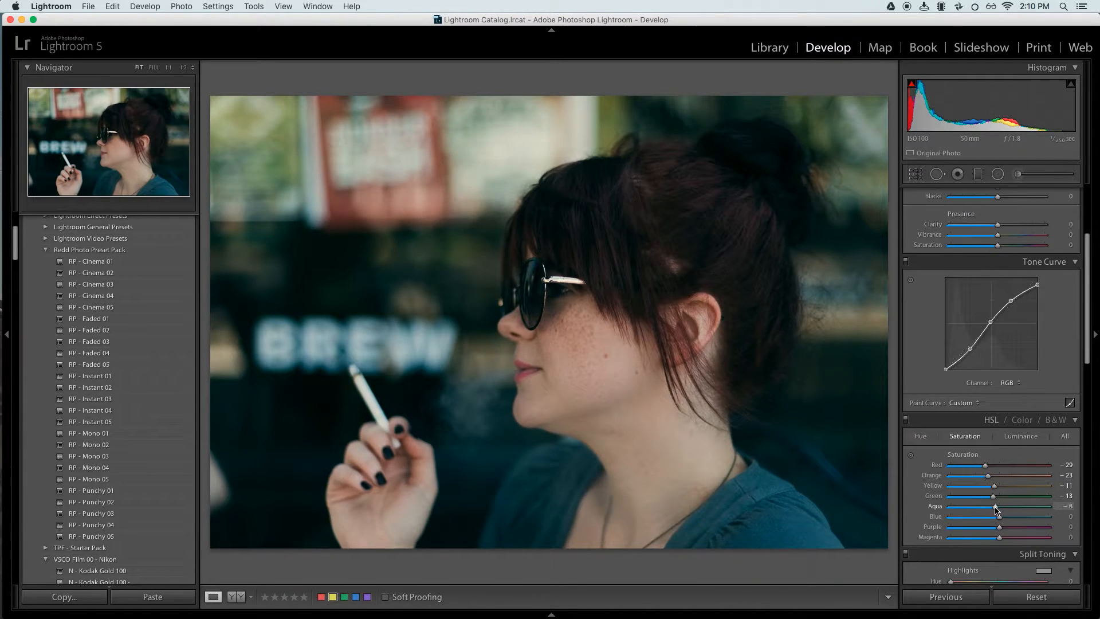
left_click_drag(998, 517, 992, 528)
mouse_move(1000, 538)
left_mouse_down()
mouse_move(997, 527)
mouse_move(996, 538)
left_mouse_up()
Step: Set the red luminance to −8 and the yellow luminance to −18, and nudge the green luminance to +1
left_click(1020, 436)
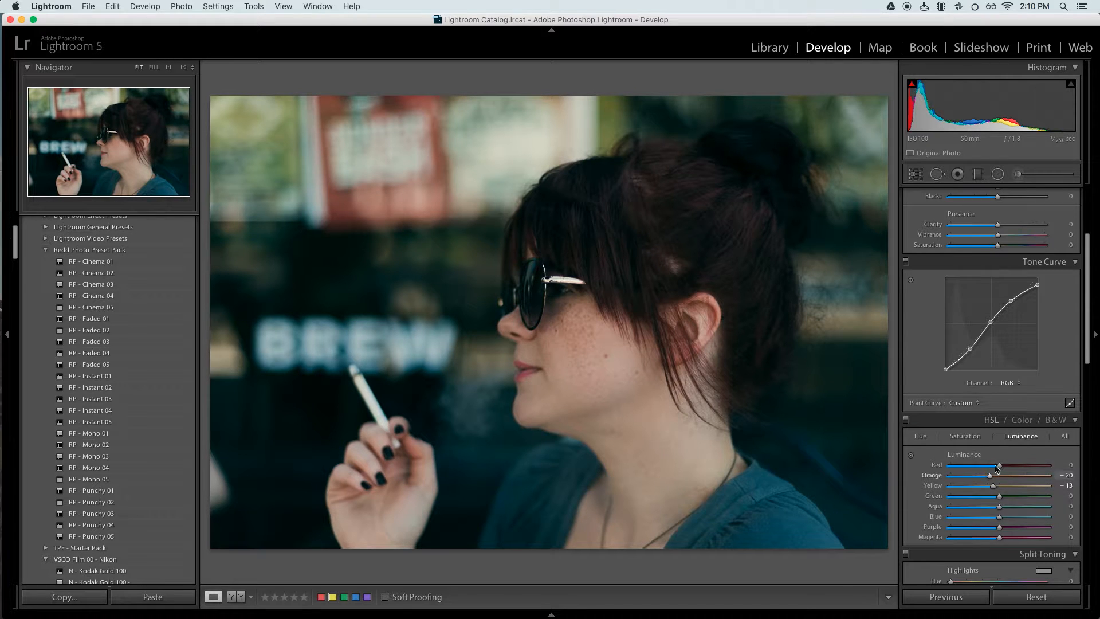
left_click_drag(1000, 465, 994, 468)
left_click_drag(998, 496, 999, 499)
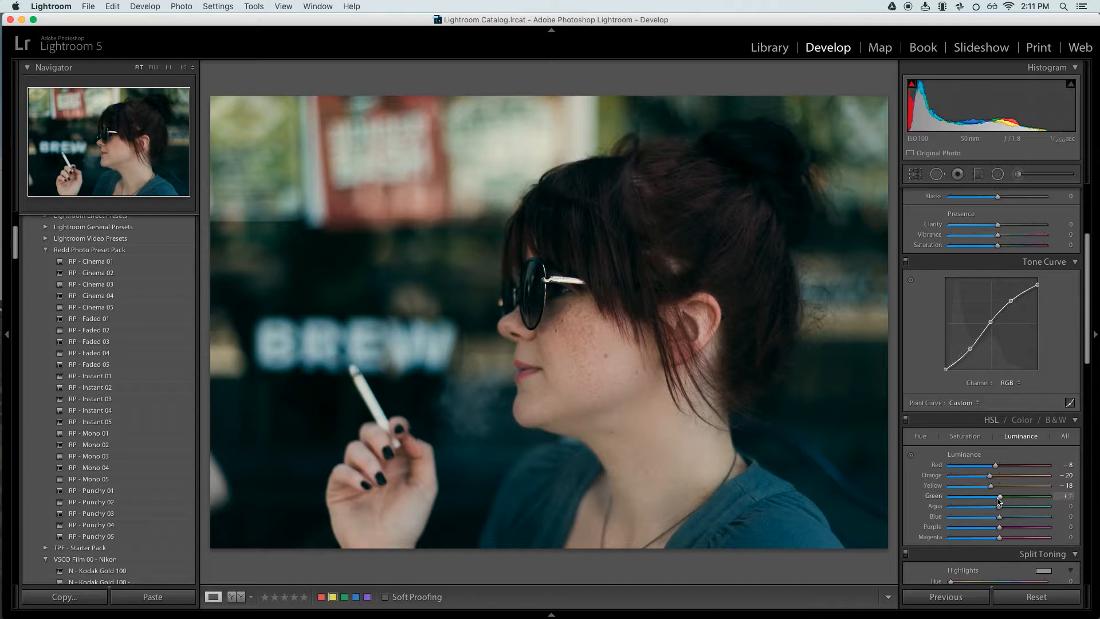
Step: Try a yellow saturation of −14, and set the contrast to +11
left_click(974, 438)
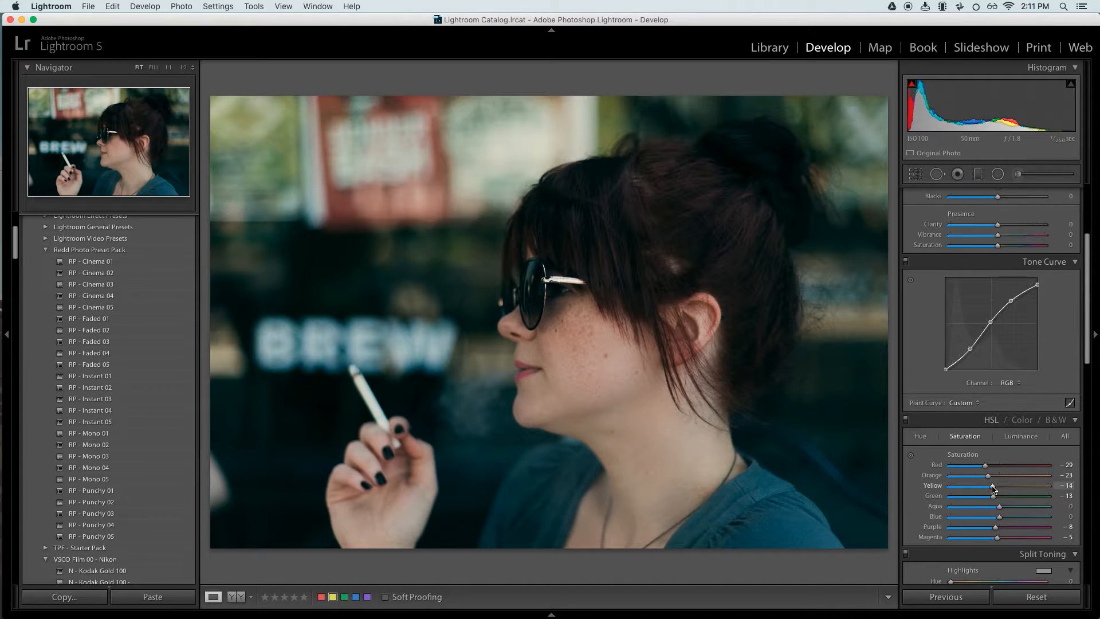
scroll(996, 398, "up", 5)
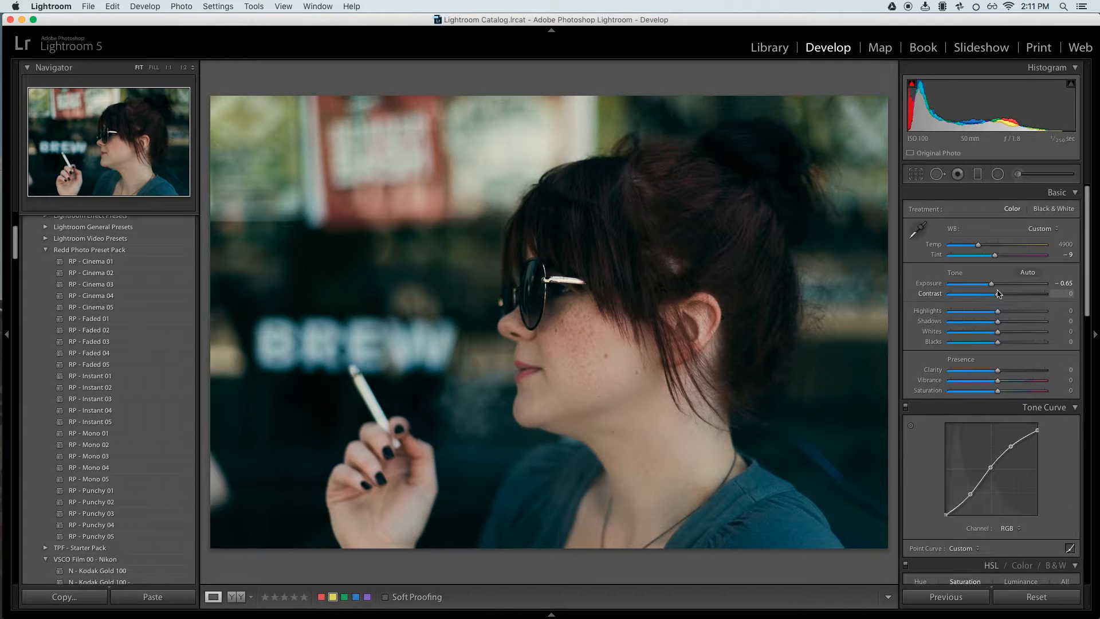
left_click_drag(993, 287, 1004, 297)
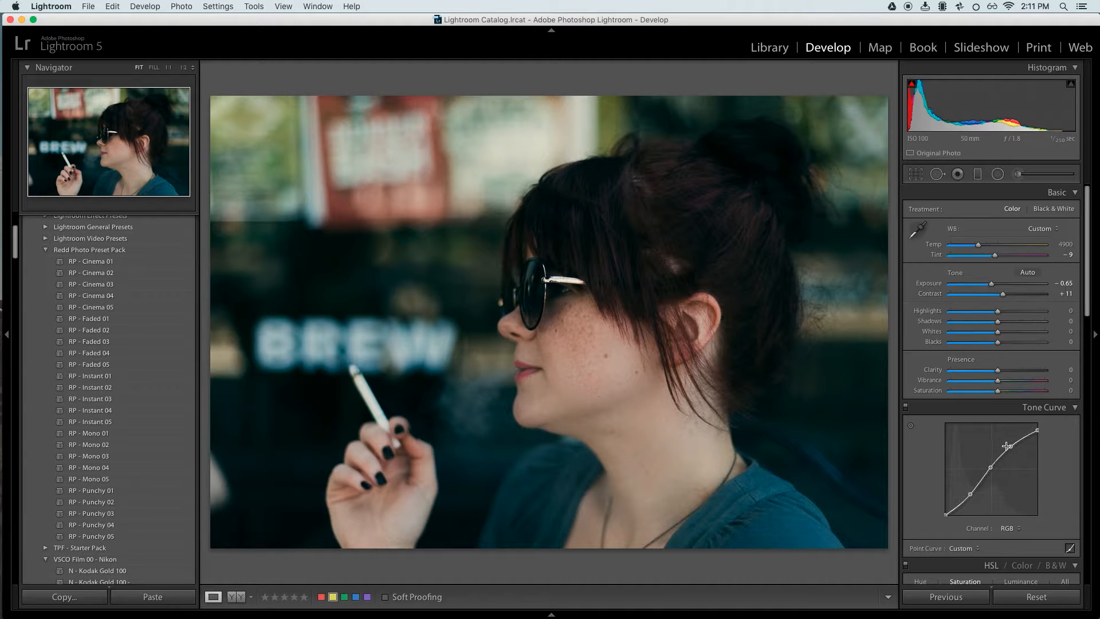
Step: Slightly lower a shadow point and a highlight point on the green channel's tone curve
left_click(1010, 527)
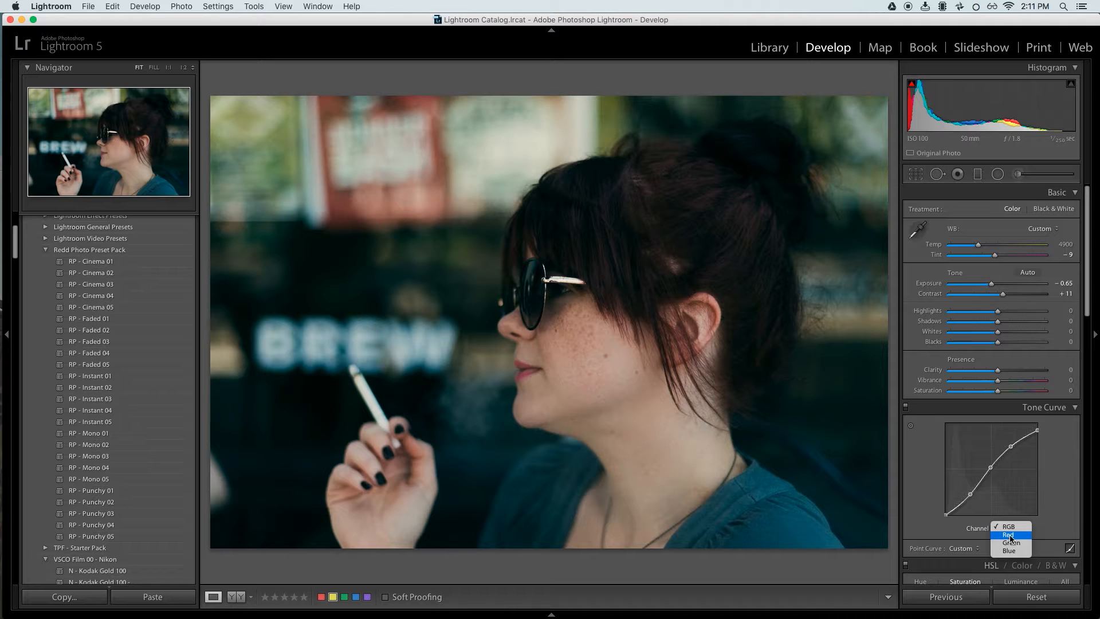
left_click(1012, 542)
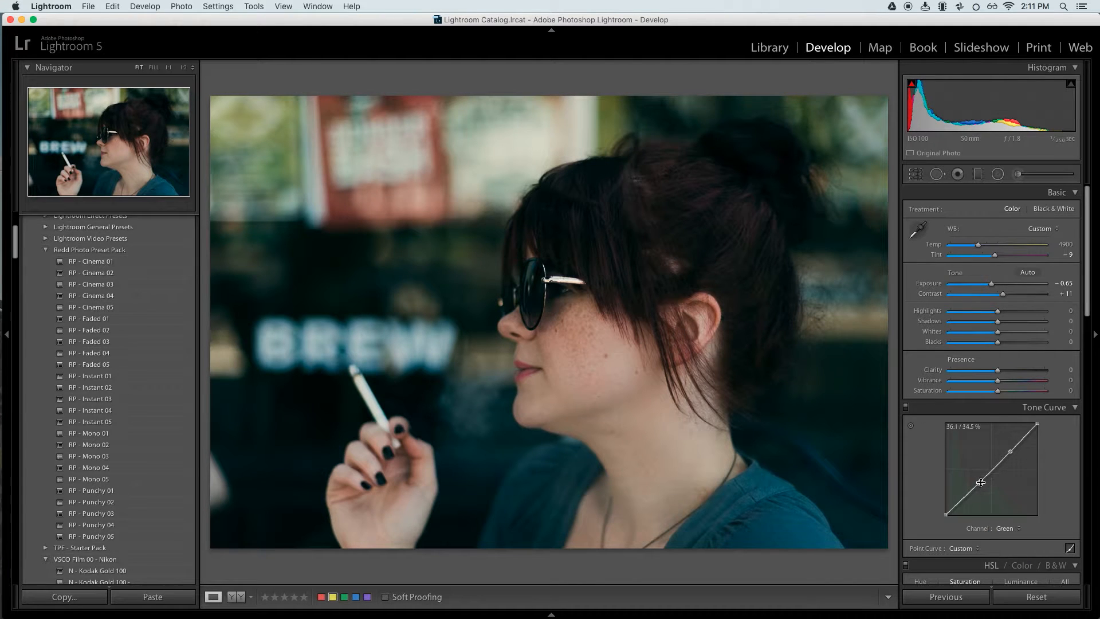
left_click_drag(978, 482, 977, 485)
left_click_drag(1010, 451, 1011, 452)
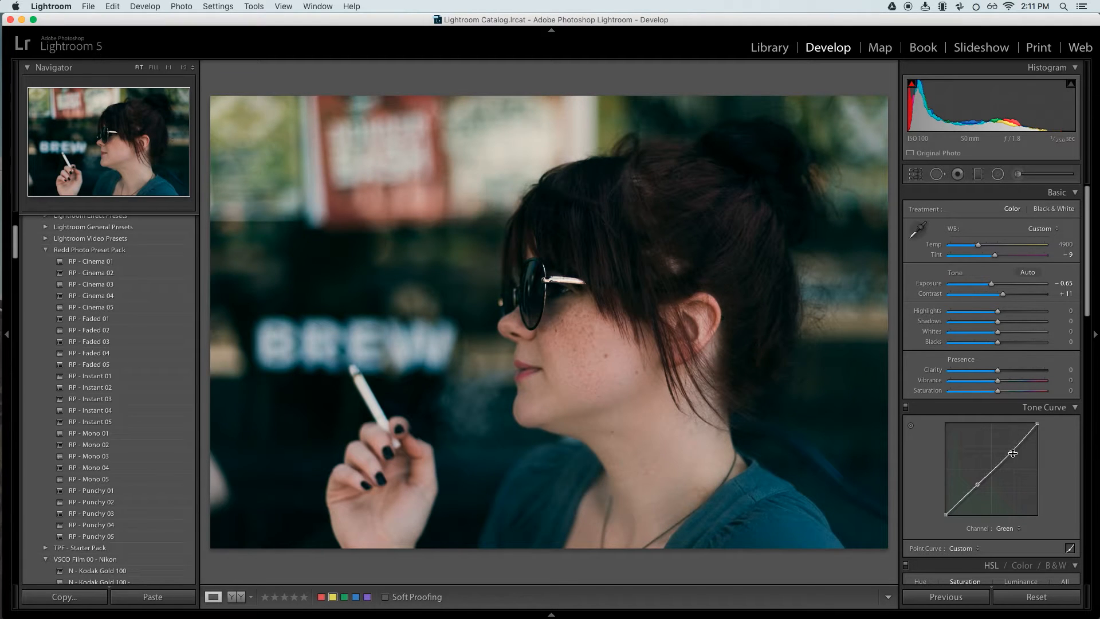
Step: Try pulling down the lower midtones of the blue channel's tone curve
left_click(1007, 528)
left_click(1009, 536)
left_click_drag(984, 479, 978, 485)
Step: Lower the white endpoint of the green channel's tone curve slightly
left_click(1009, 528)
left_click(1008, 517)
left_click_drag(1035, 427, 1037, 427)
left_click_drag(1037, 427, 1037, 430)
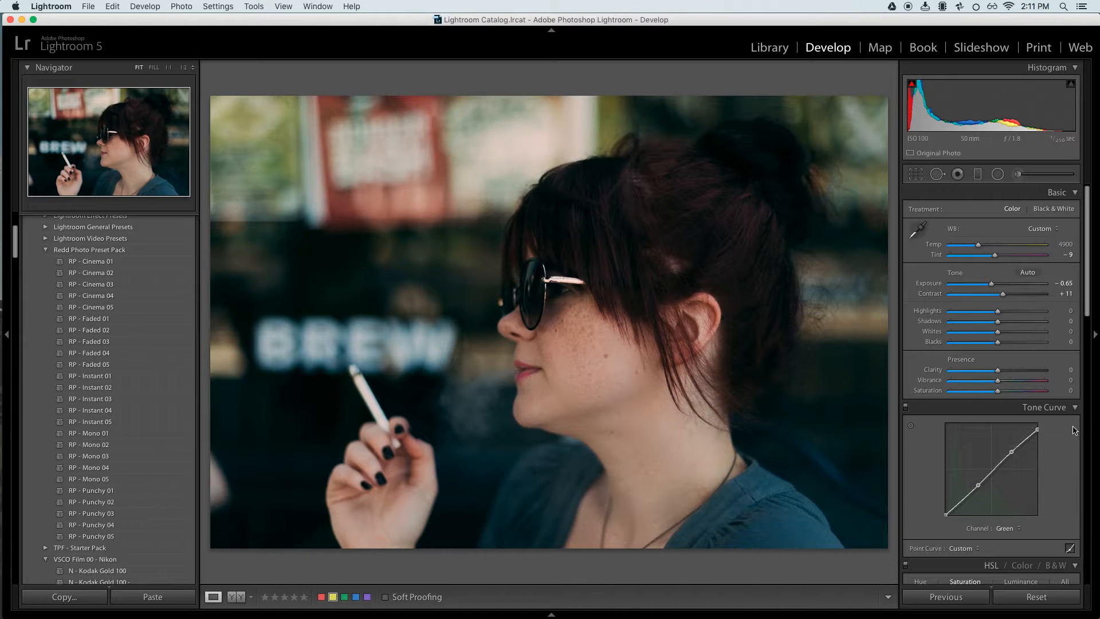
Step: Lower the orange saturation to −33 in the HSL adjustments
scroll(1005, 483, "down", 5)
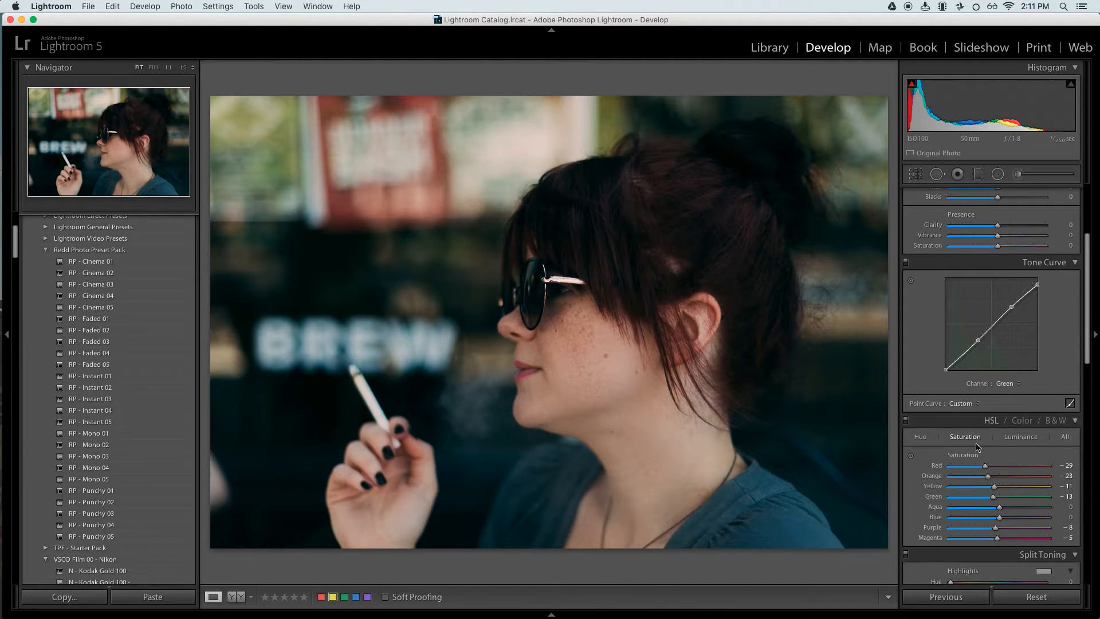
left_click_drag(992, 479, 984, 479)
Step: Try a highlights value of +16 and reset it to the default
scroll(995, 268, "up", 4)
mouse_move(995, 267)
left_mouse_down()
mouse_move(985, 268)
mouse_move(1006, 273)
left_mouse_up()
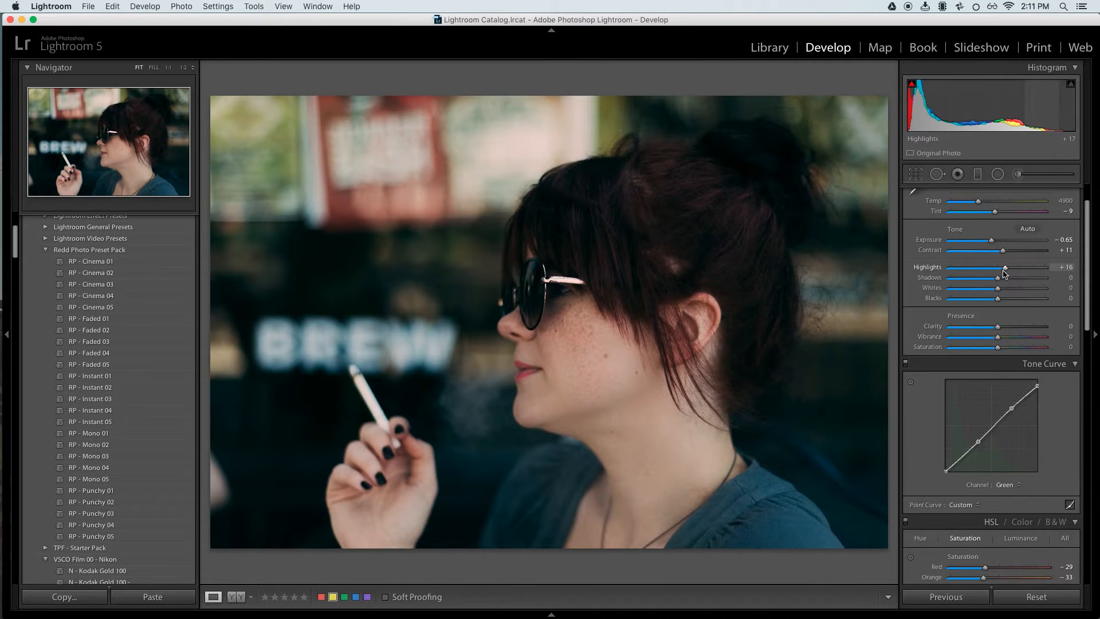
double_click(1006, 268)
Step: Raise the middle point of the RGB tone curve slightly
scroll(1013, 455, "down", 2)
scroll(1014, 455, "up", 1)
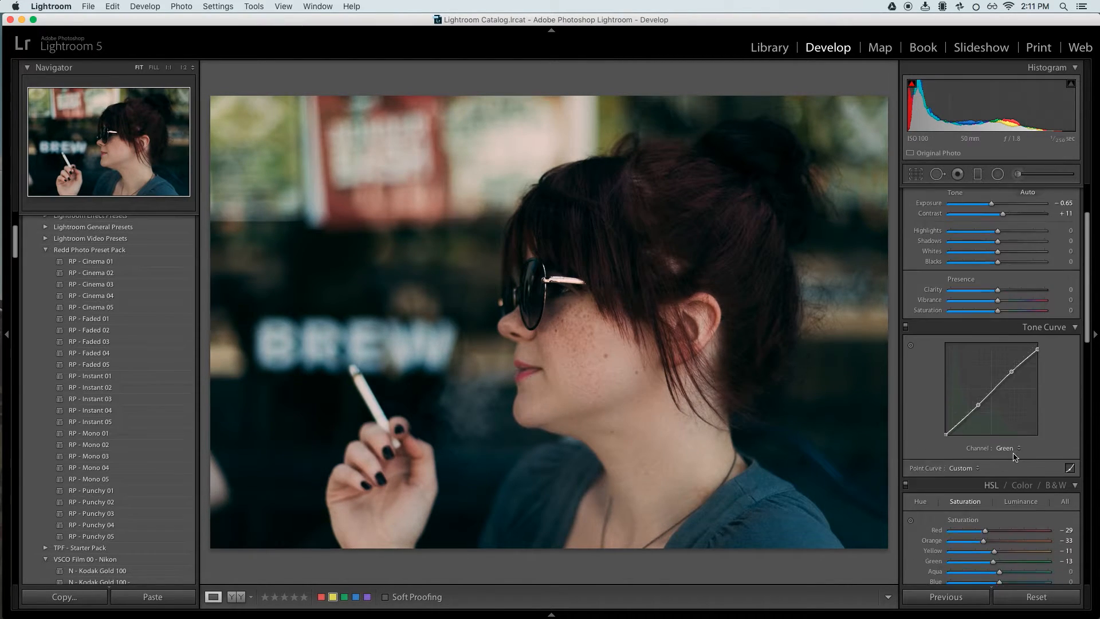
left_click(1011, 450)
left_click(1010, 432)
left_click_drag(991, 399, 989, 386)
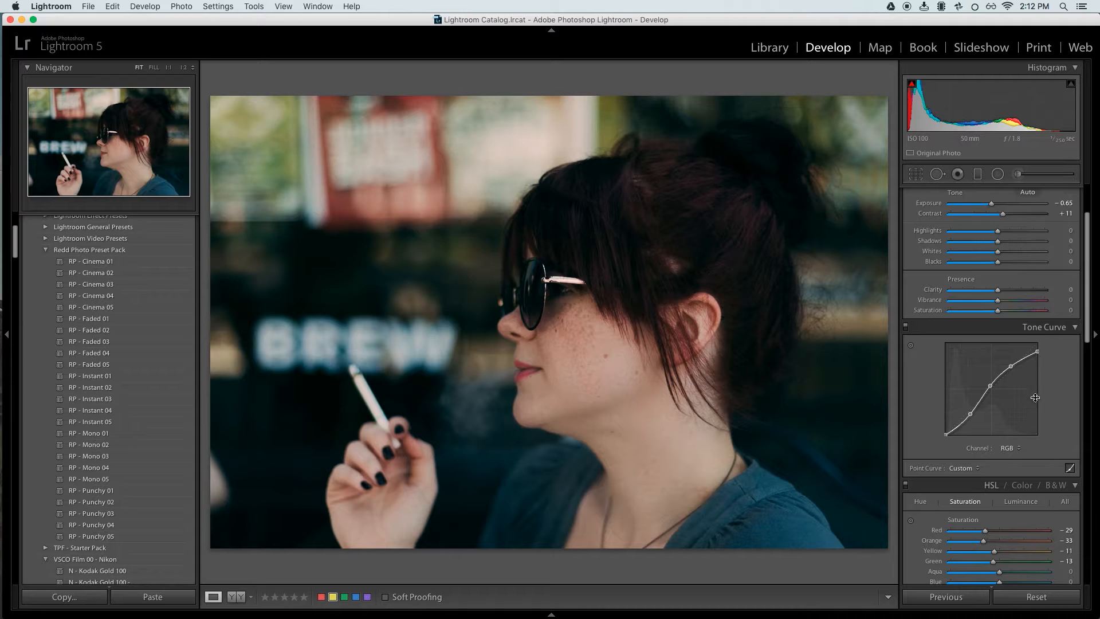
Step: Check the red channel's tone curve and fine-tune the lower point of the green channel's curve
left_click(1011, 448)
left_click(1013, 454)
left_click(1009, 448)
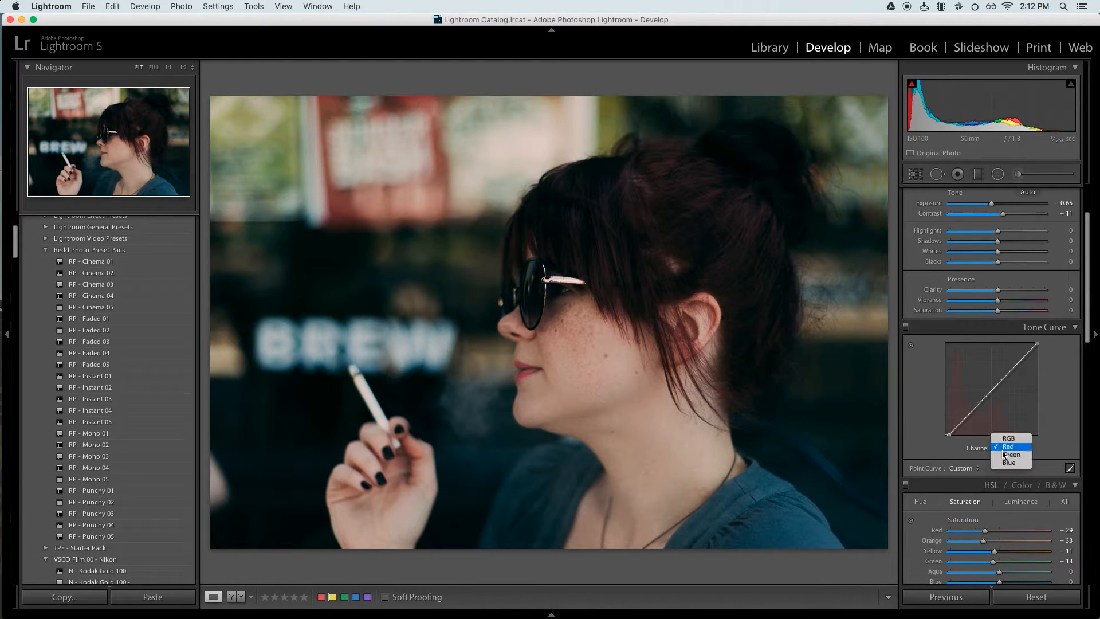
left_click(1008, 457)
left_click(978, 405)
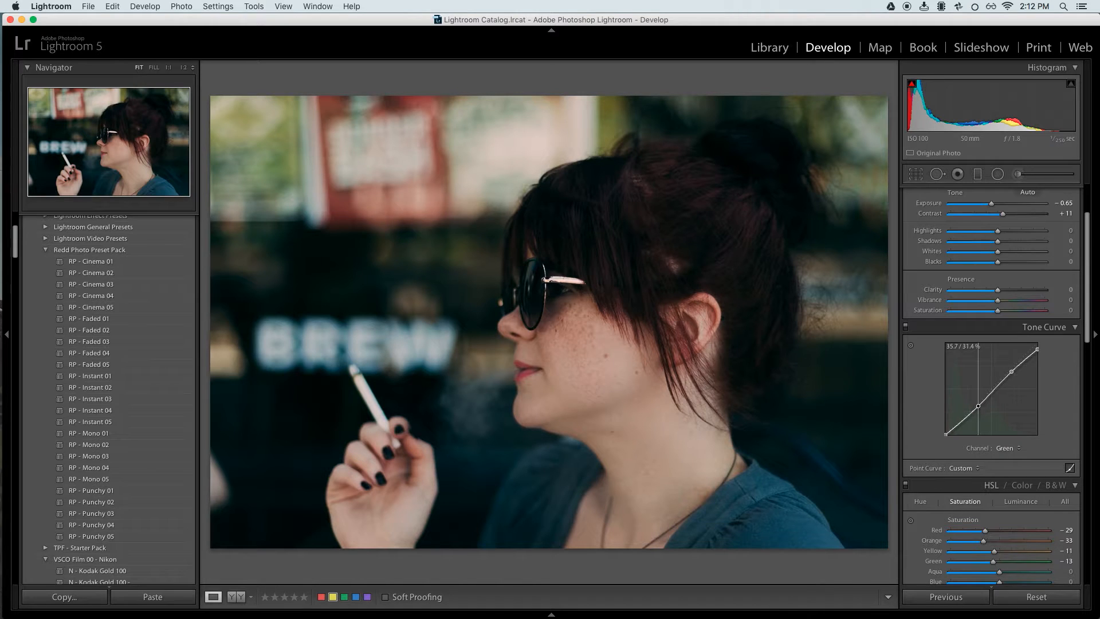
left_click_drag(978, 405, 978, 405)
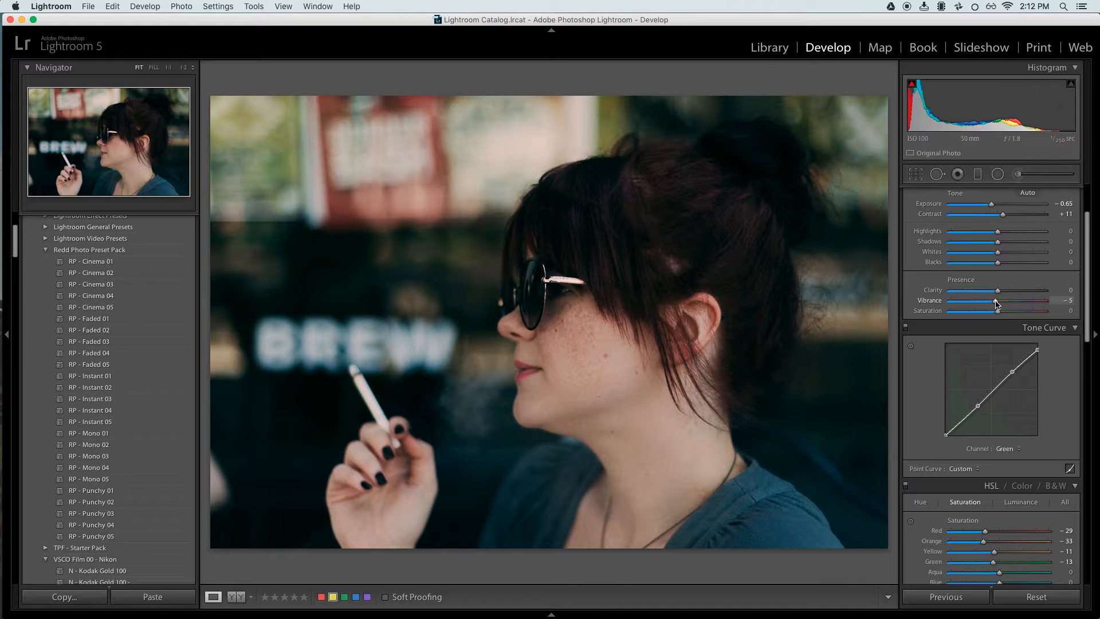
Step: Undo the −5 vibrance change, and try a clarity of +9 and undo it
key("super+z")
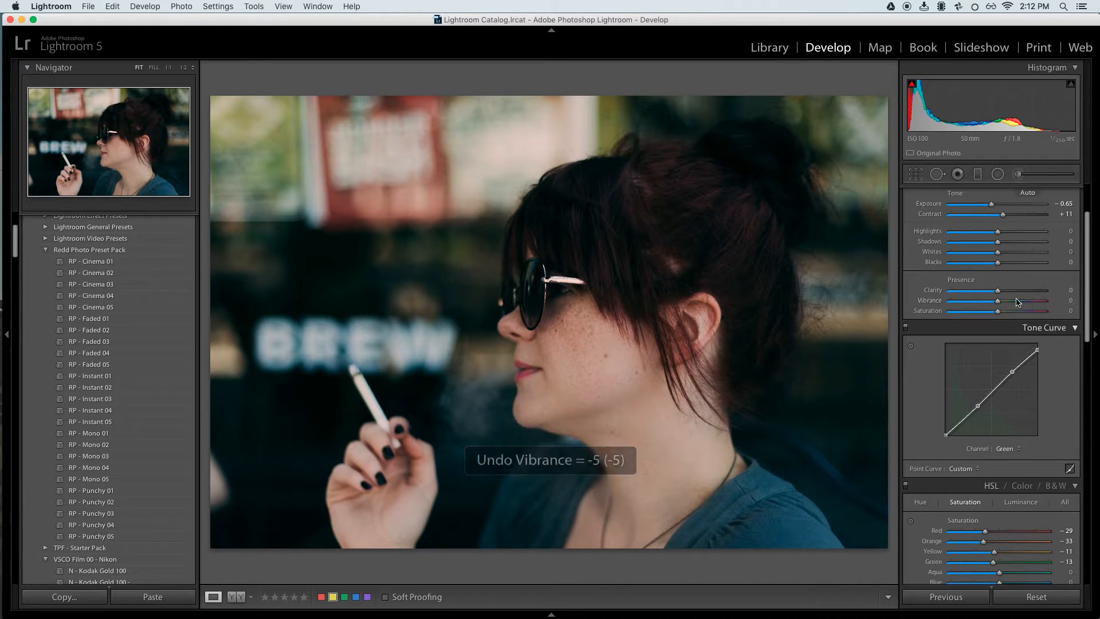
left_click_drag(997, 290, 1003, 293)
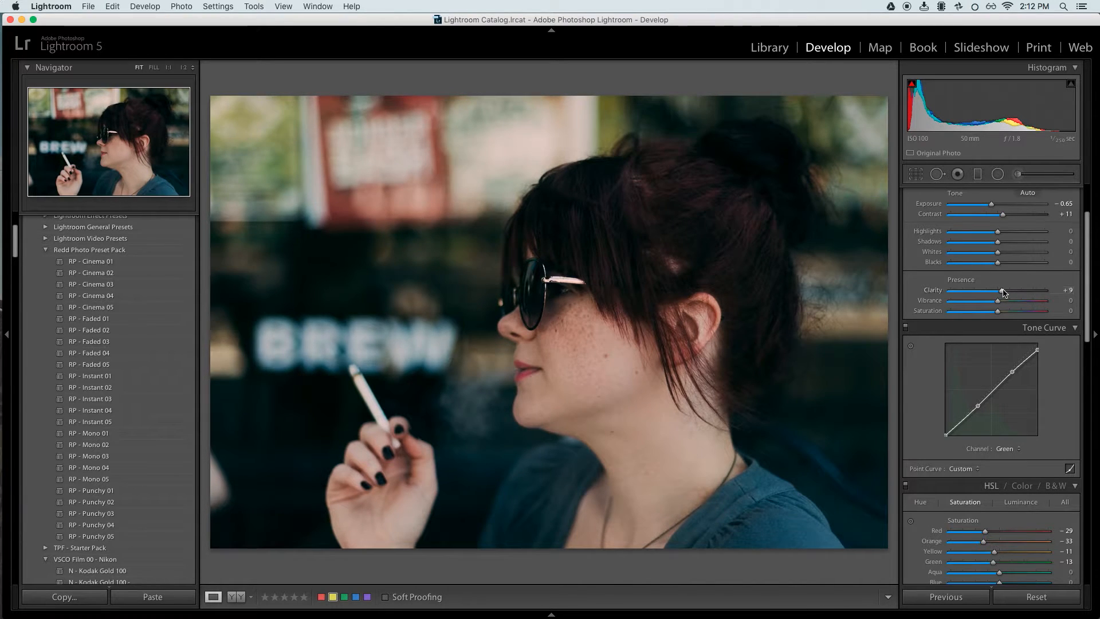
key("super+z")
Step: Lower the red saturation to −32 in the HSL adjustments
scroll(991, 372, "down", 2)
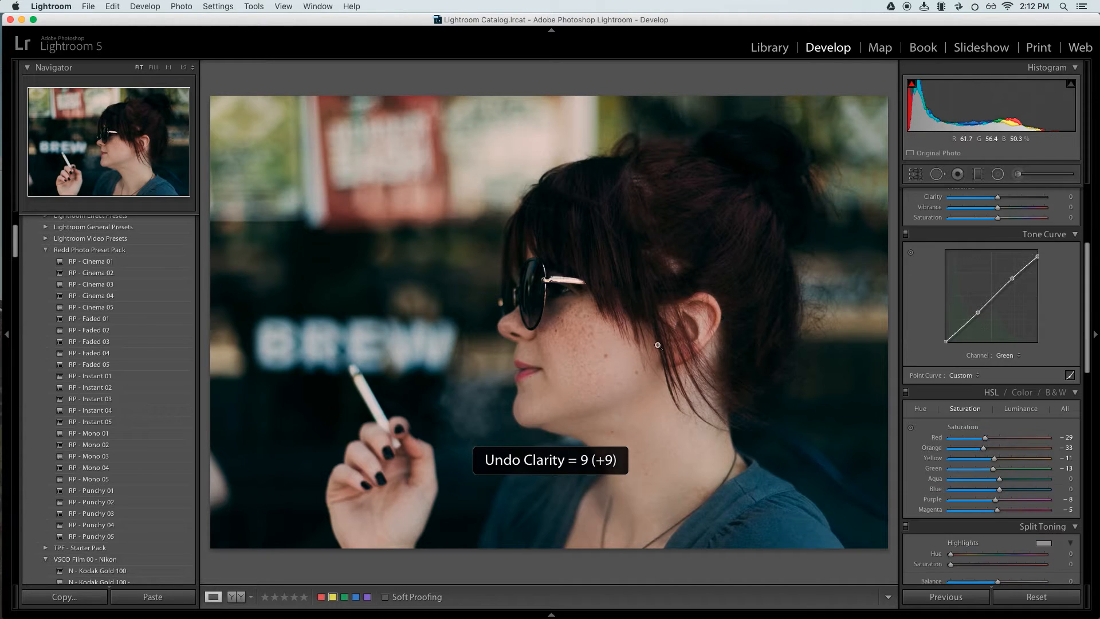
scroll(984, 438, "up", 1)
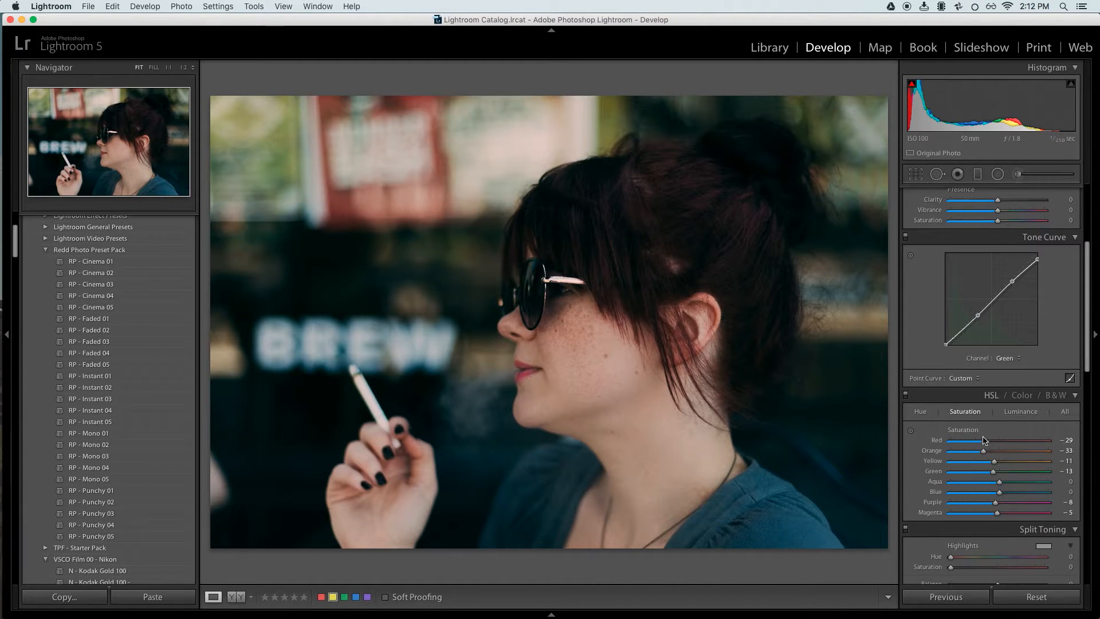
mouse_move(985, 439)
left_mouse_down()
mouse_move(963, 443)
mouse_move(981, 441)
left_mouse_up()
Step: Fine-tune both the lower and the upper point of the green channel's tone curve
scroll(999, 367, "up", 1)
left_click(1009, 380)
left_click(1009, 380)
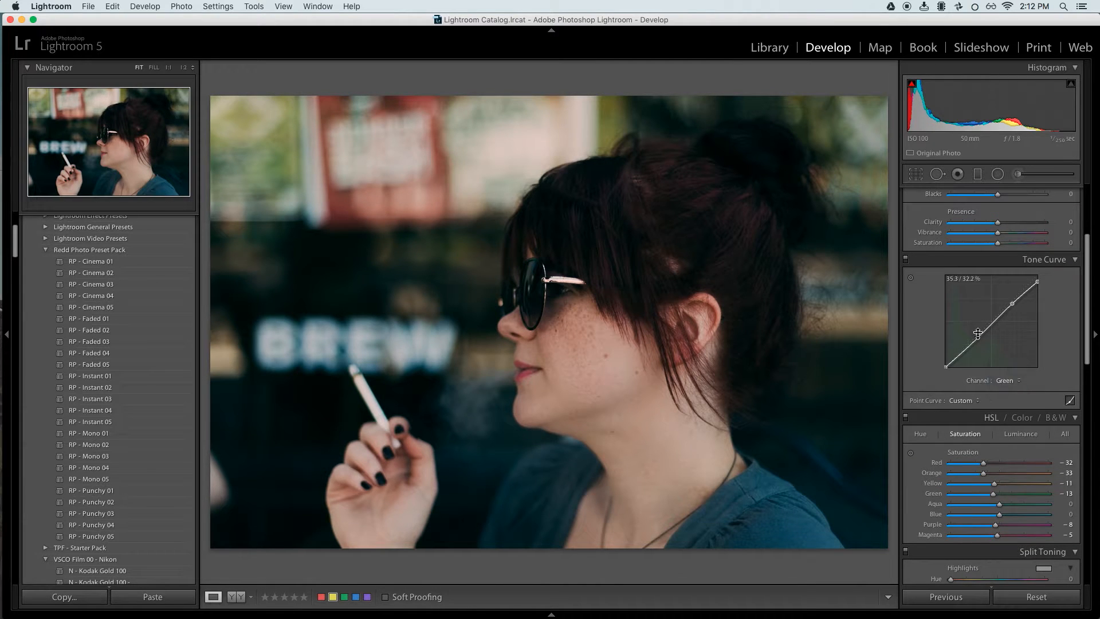
left_click_drag(979, 338, 978, 338)
left_click_drag(1010, 302, 1013, 303)
Step: Add a slightly lowered midtone point to the blue channel's tone curve and pull its white endpoint down
left_click(1008, 380)
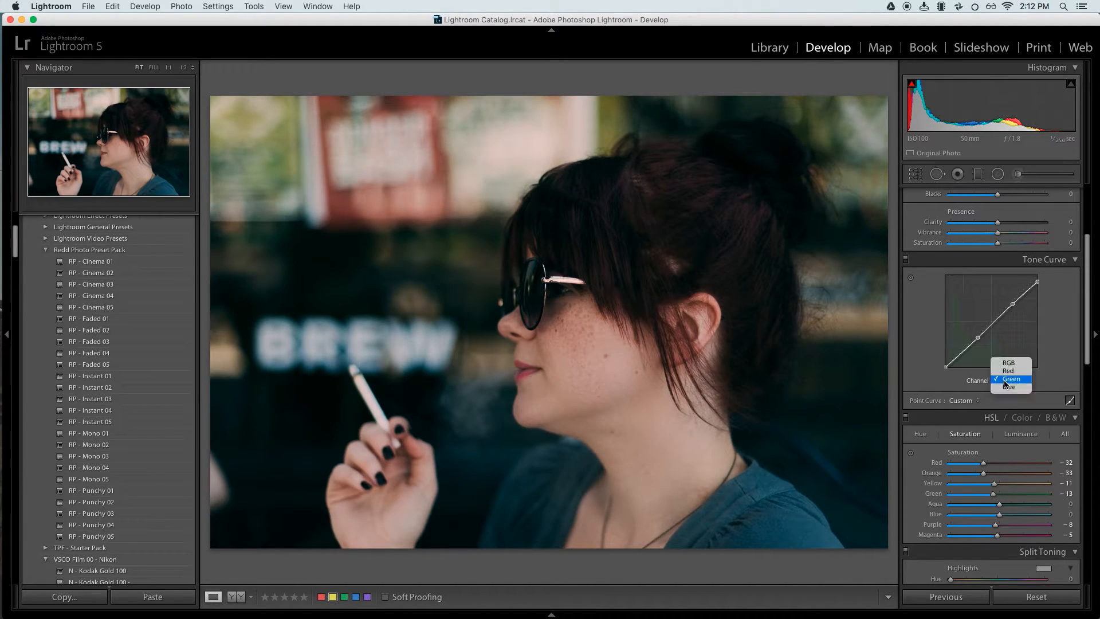
left_click(1011, 391)
left_click_drag(985, 332, 986, 331)
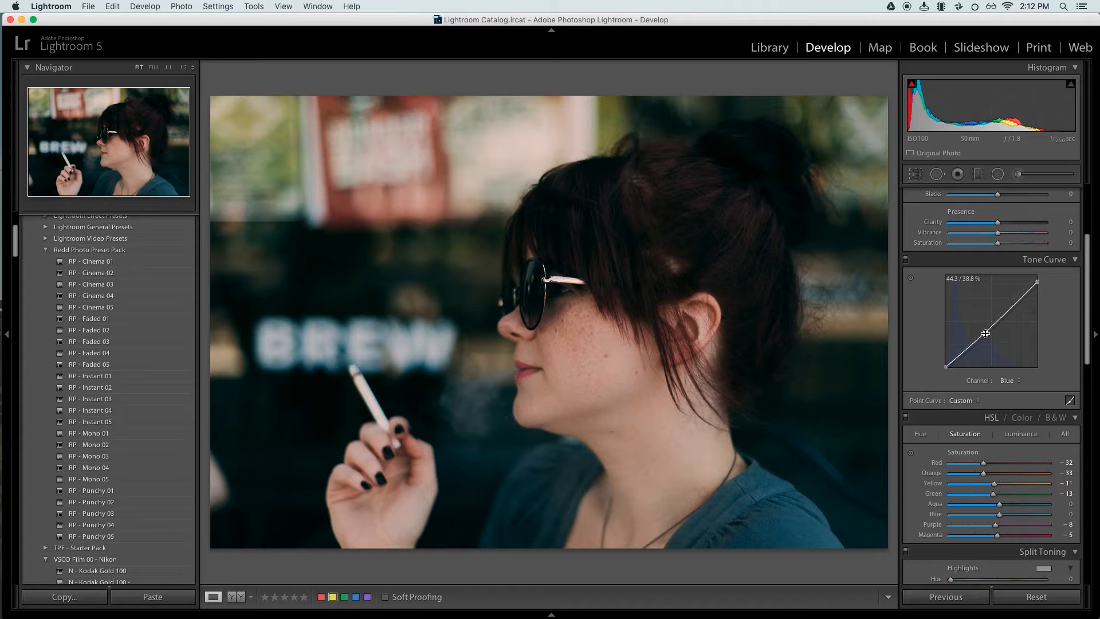
left_click_drag(1037, 281, 1037, 287)
Step: Set the exposure to −0.55, highlights to −26, contrast to 0 and shadows to −17
scroll(1000, 287, "up", 5)
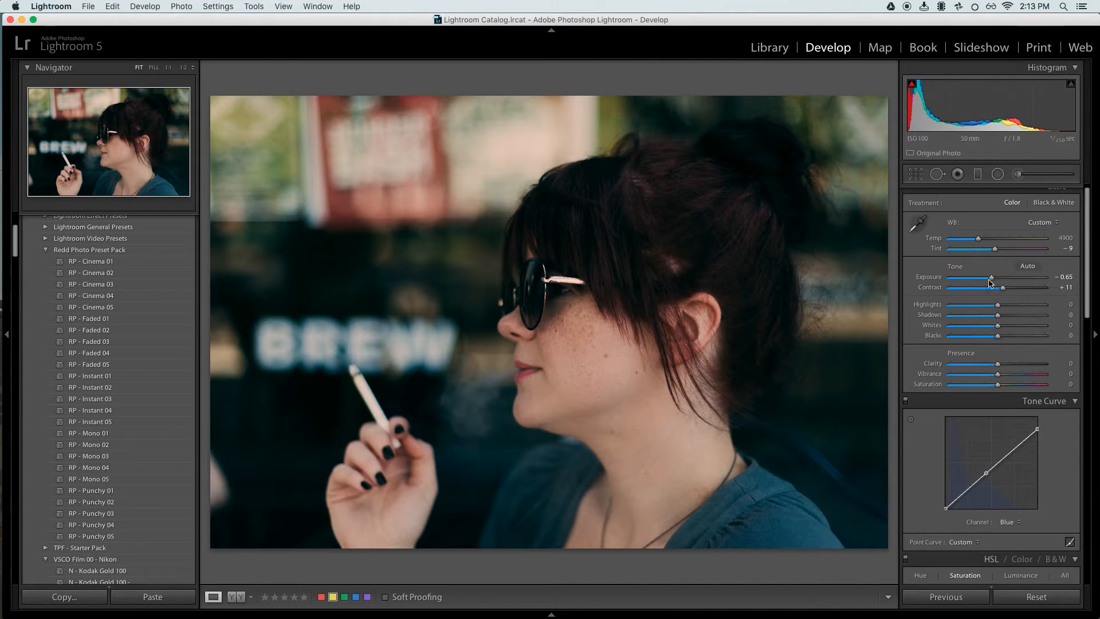
left_click_drag(991, 280, 986, 305)
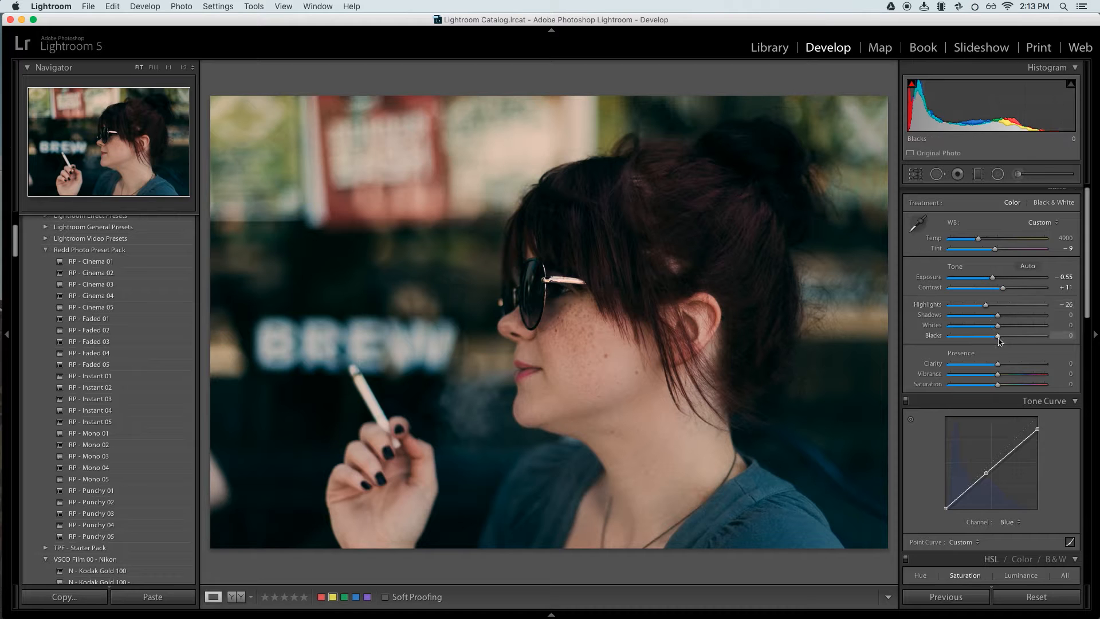
left_click_drag(1005, 290, 991, 316)
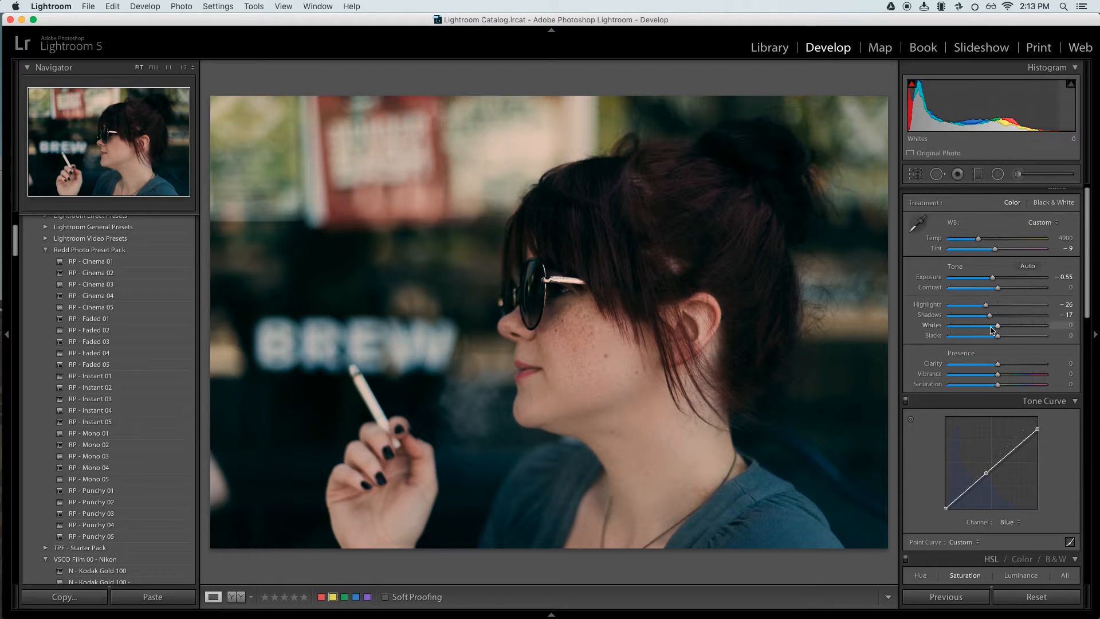
Step: Set the highlights to −15 and the blacks to +13
left_click_drag(997, 336, 993, 304)
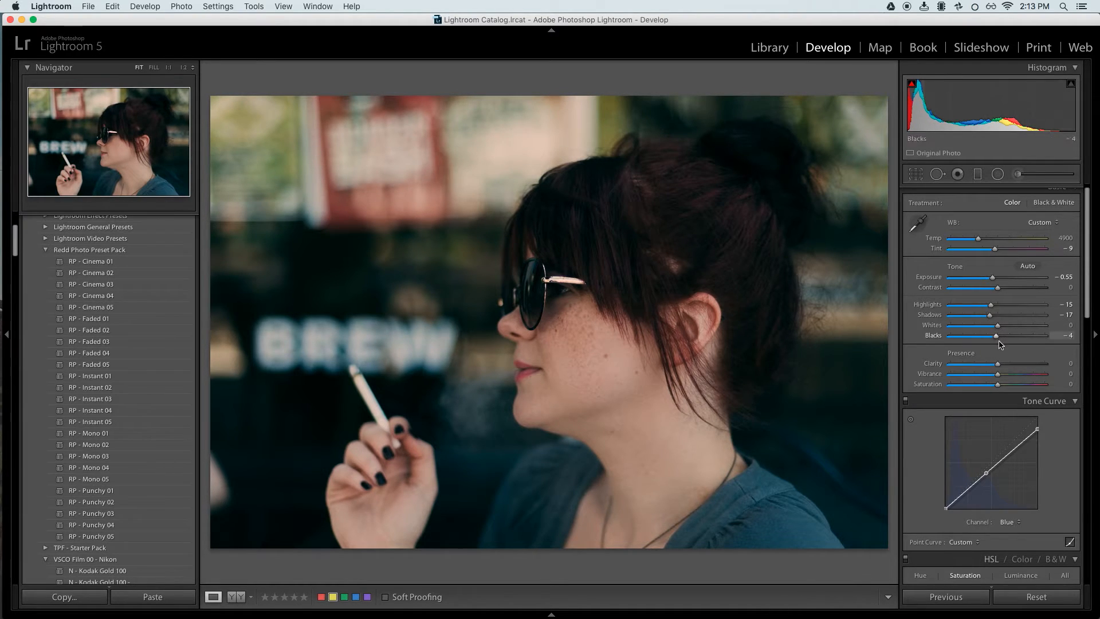
left_click_drag(996, 338, 1002, 341)
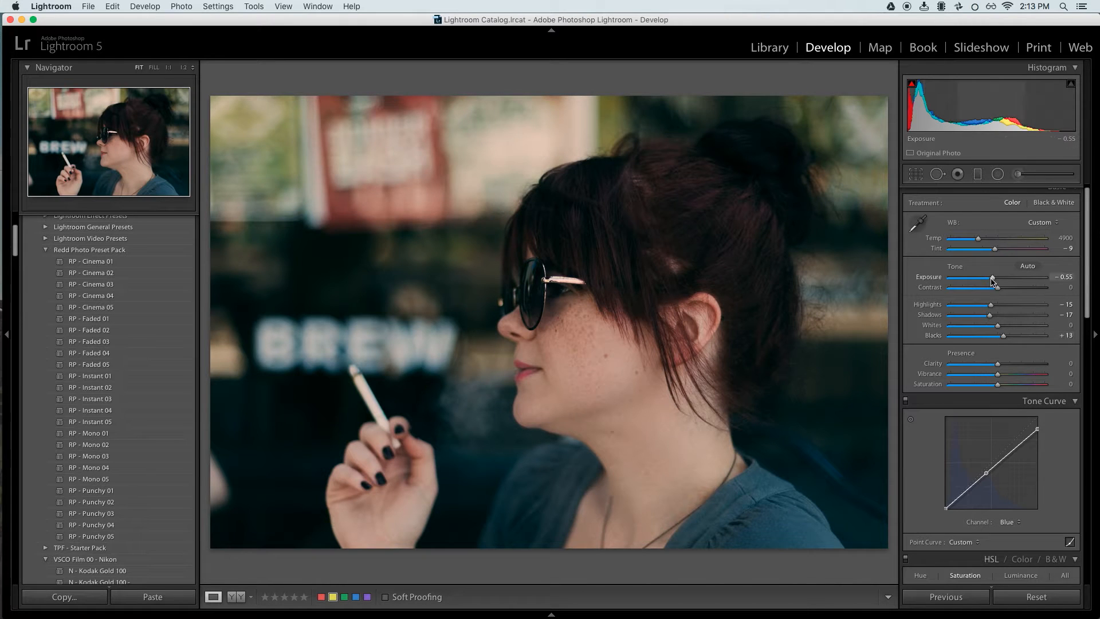
Step: Set the exposure to −0.50 and the white balance to a temperature of 5184 with a tint of −12
left_click_drag(995, 281, 993, 280)
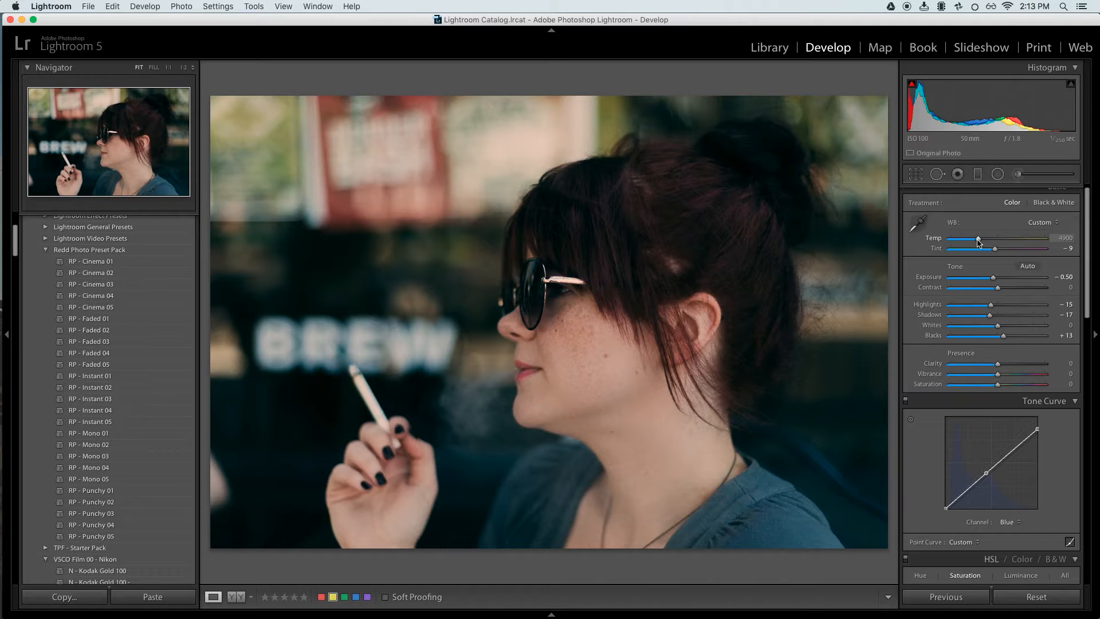
left_click_drag(978, 243, 996, 255)
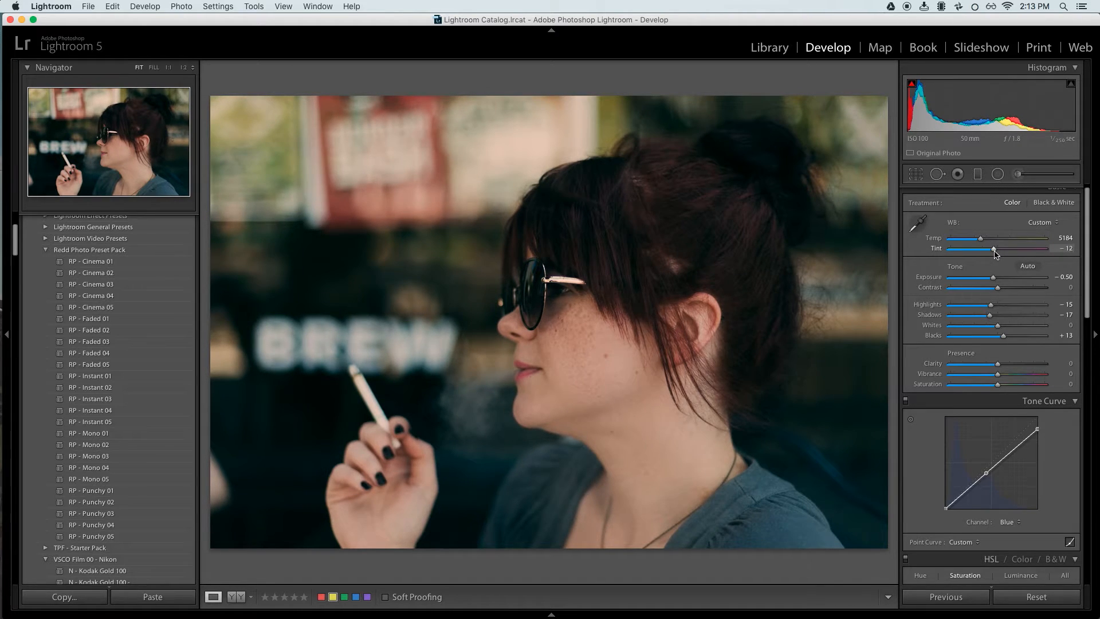
Step: Set the exposure to −0.35 and slightly lower the shadow point on the green channel's tone curve
left_click_drag(993, 277, 995, 280)
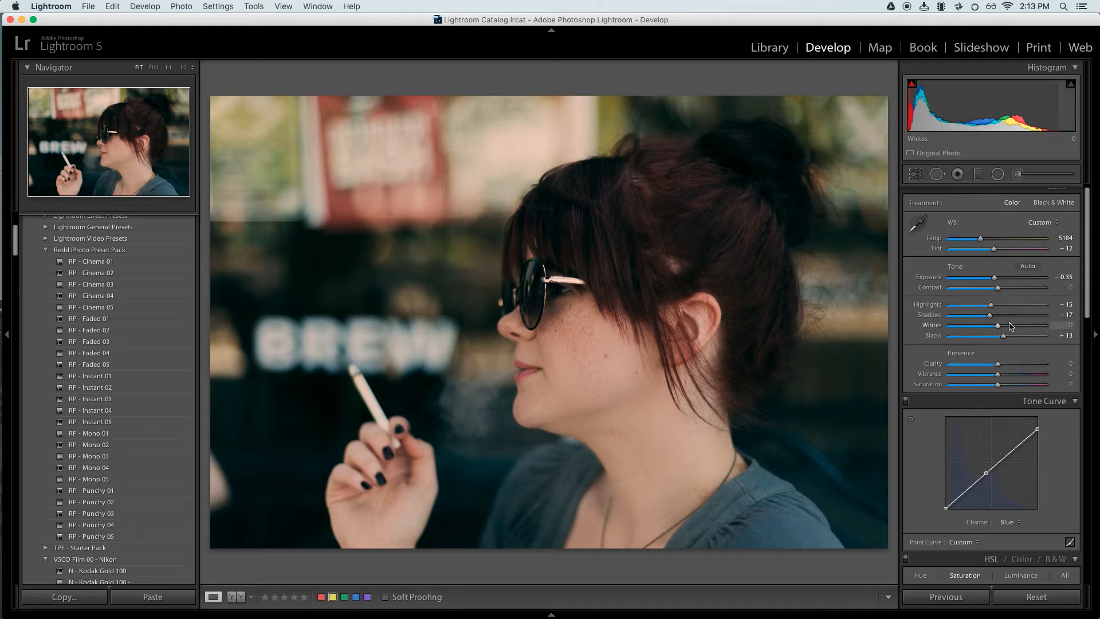
scroll(1023, 386, "down", 1)
scroll(1023, 386, "down", 1)
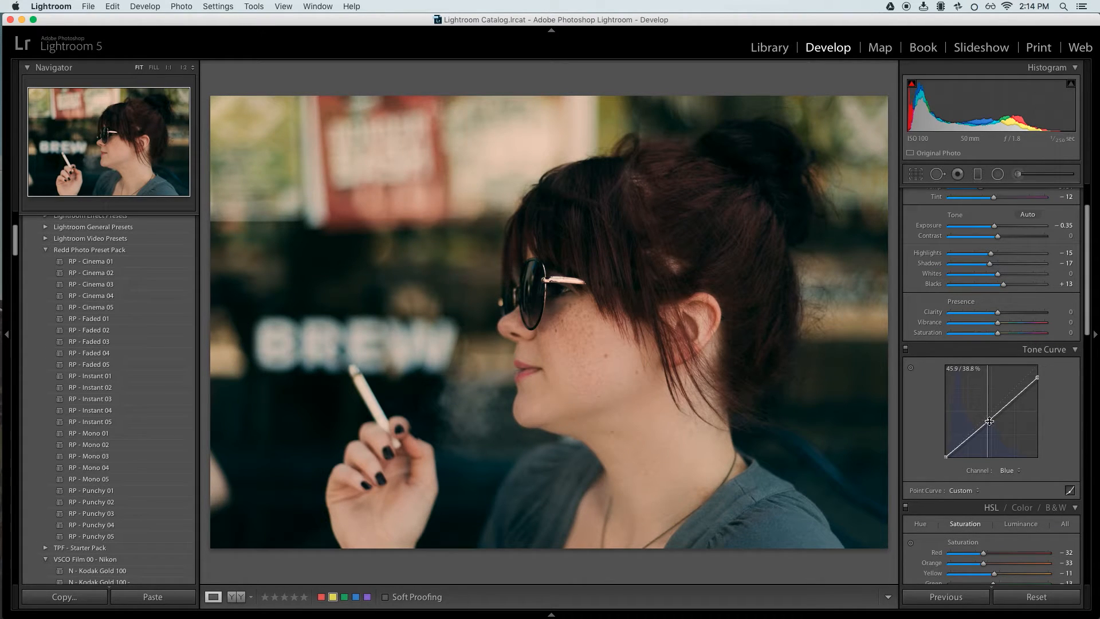
left_click(1007, 471)
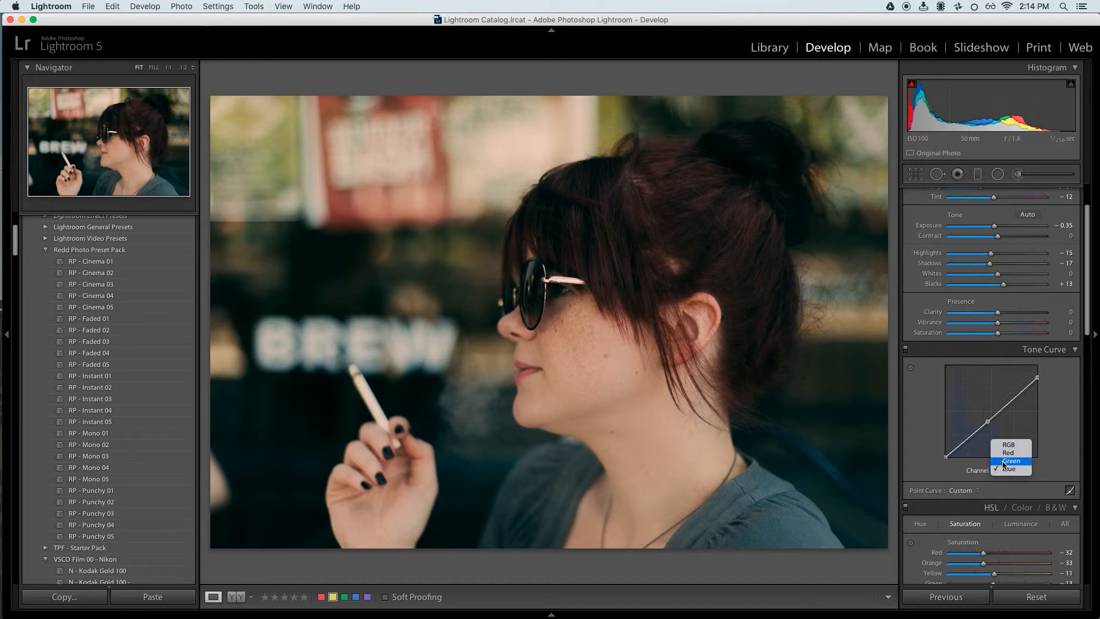
left_click(1003, 462)
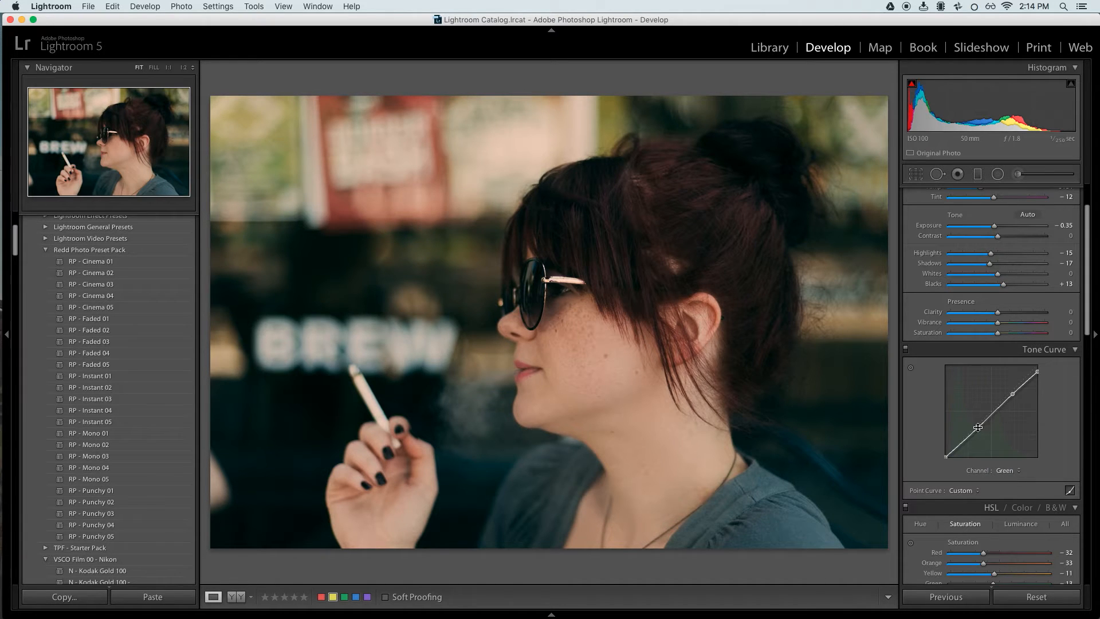
left_click(978, 427)
left_click_drag(978, 428, 977, 428)
Step: Try raising the highlight point on the green channel's tone curve and undo the change
left_click(1012, 394)
key("super+z")
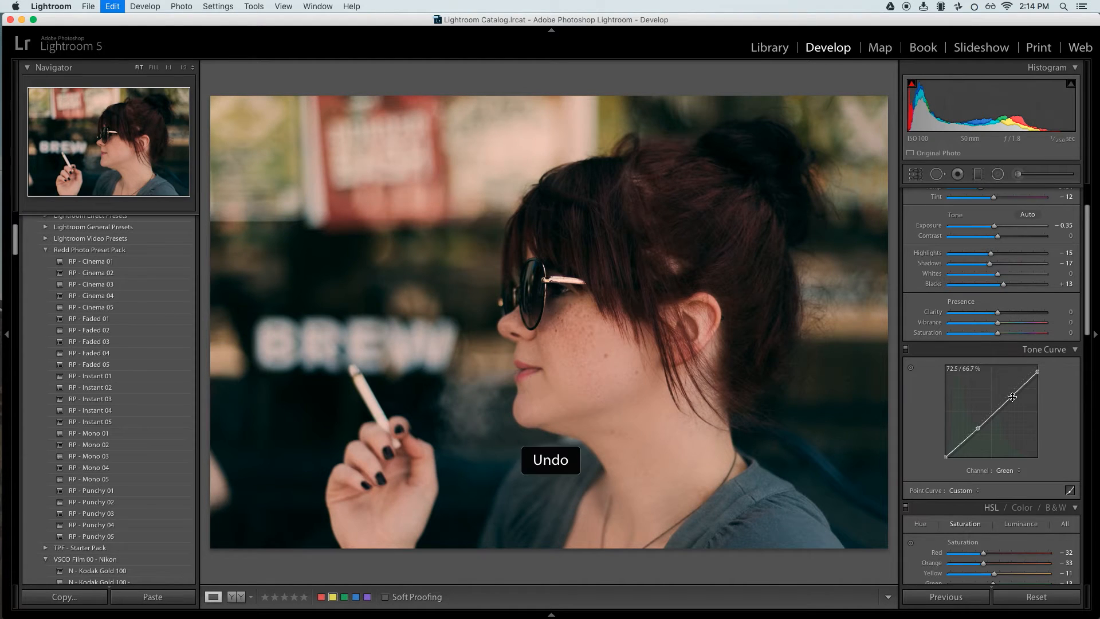
left_click(1006, 471)
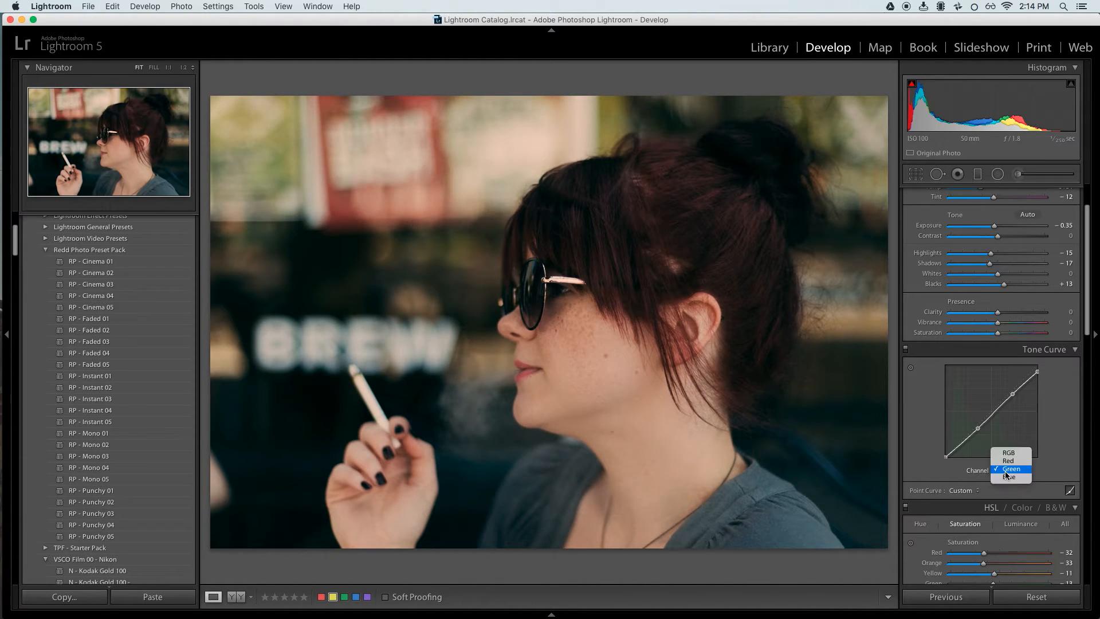
left_click(1004, 468)
left_click_drag(1012, 394, 1011, 392)
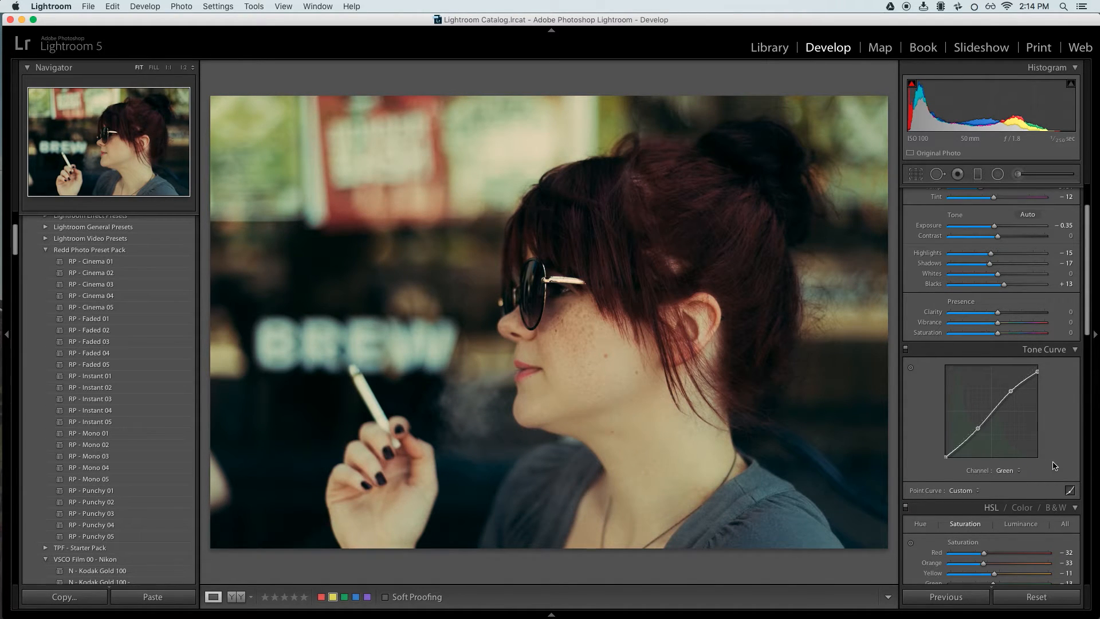
key("super+z")
Step: Fine-tune the midtone point of the blue channel's tone curve and lower its white endpoint slightly
left_click(1007, 471)
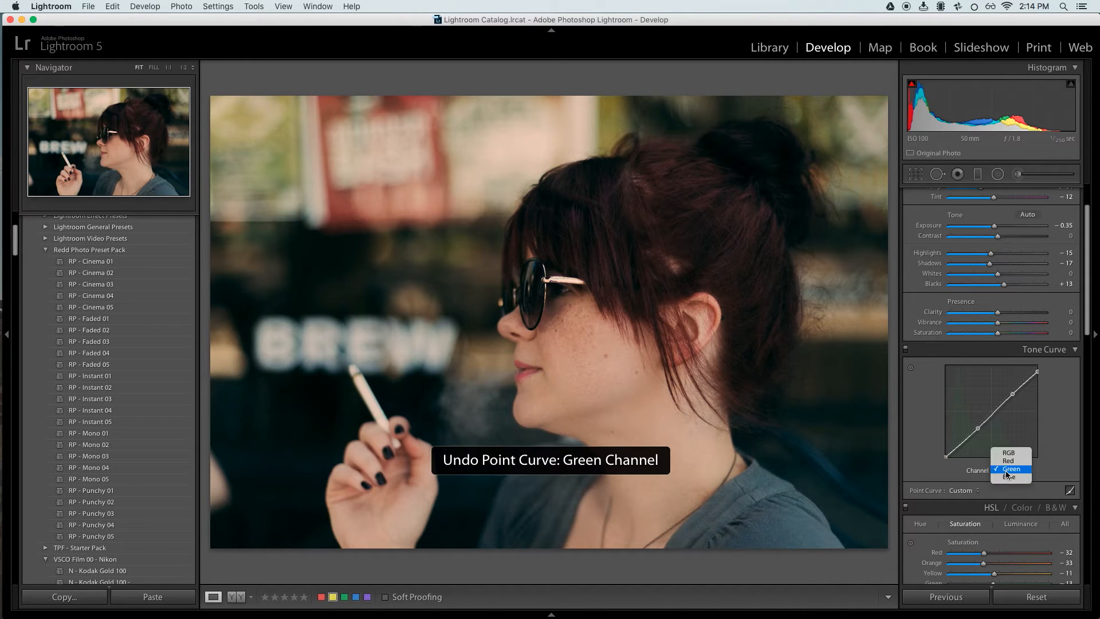
left_click(1009, 477)
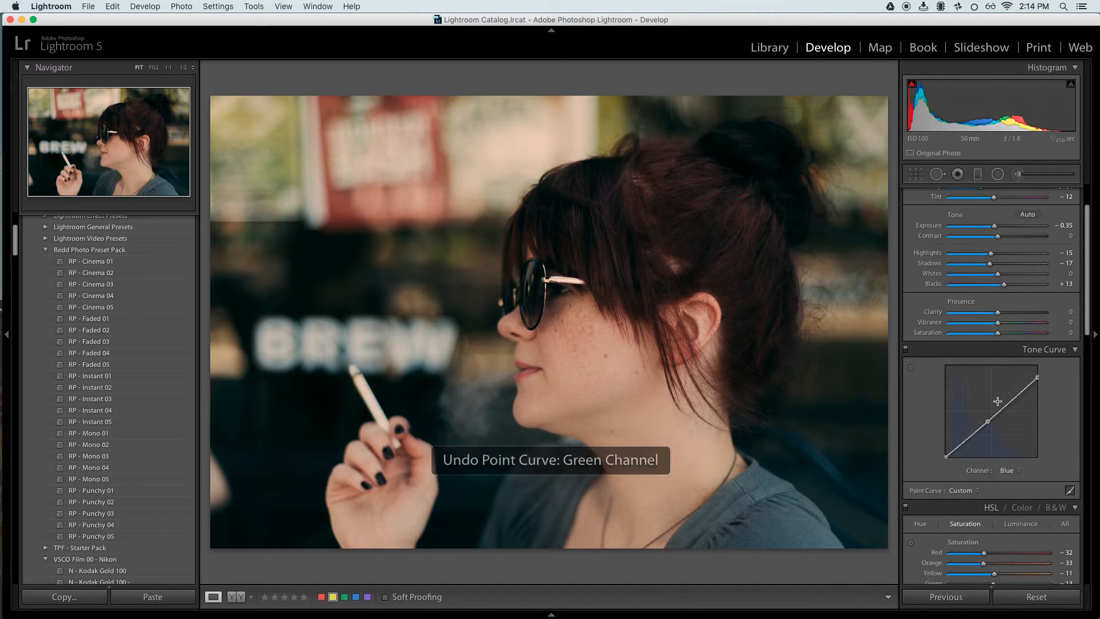
scroll(1062, 394, "down", 3)
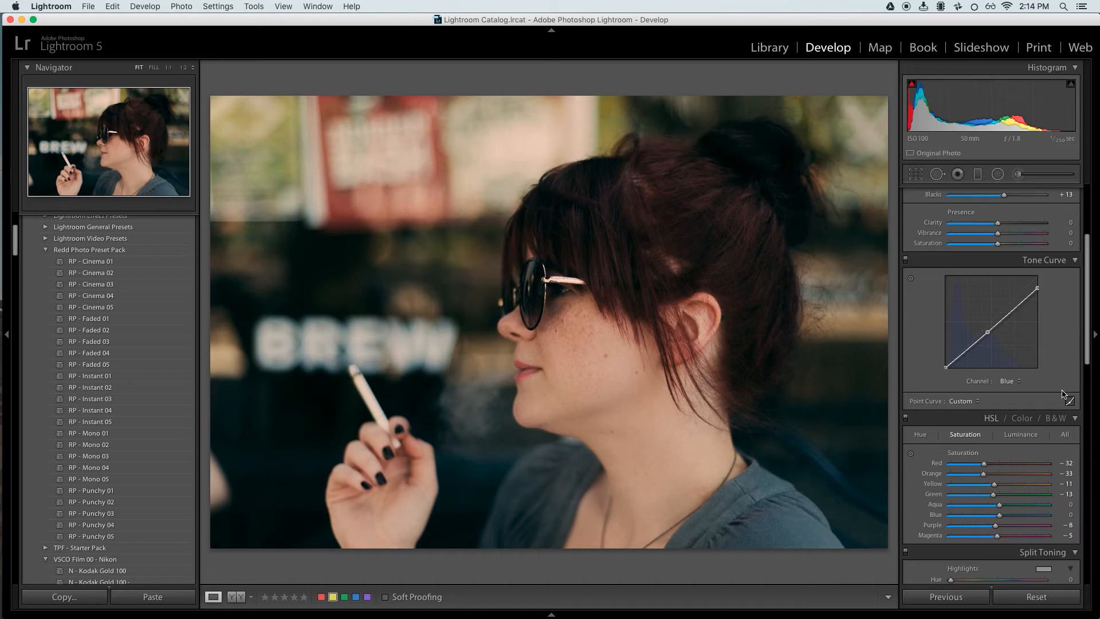
left_click_drag(985, 332, 988, 332)
left_click_drag(1038, 288, 1037, 290)
left_click_drag(989, 334, 989, 332)
key("super+z")
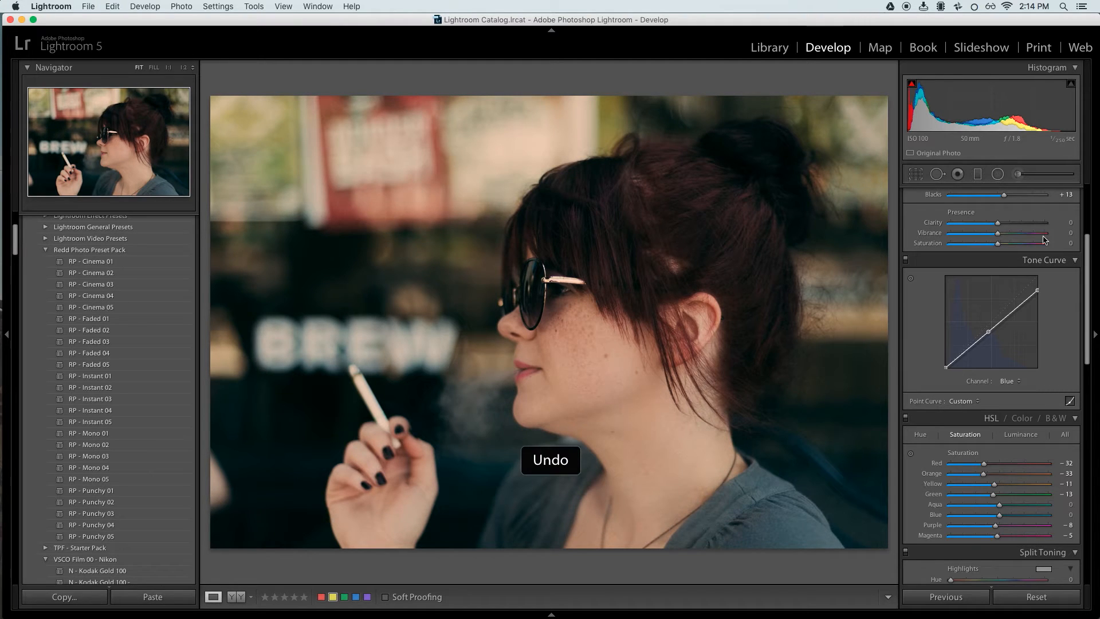
Step: Try a clarity of +8 and undo it
left_click_drag(997, 224, 1001, 224)
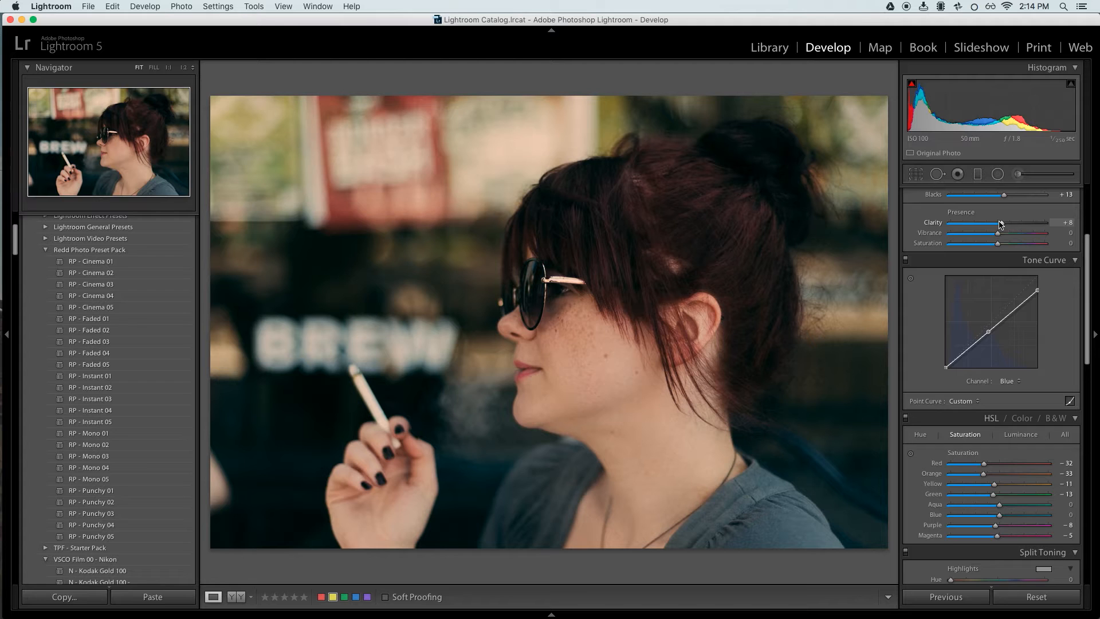
key("super+z")
Step: Set the contrast to −7 and compare the edit side by side with the original photo
scroll(998, 344, "up", 5)
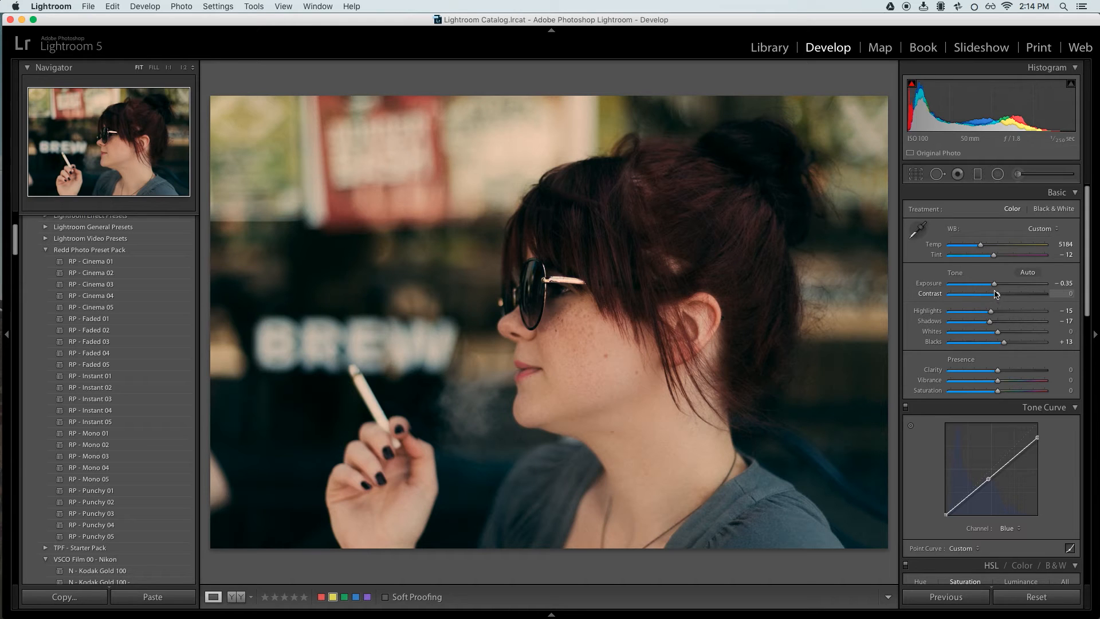
left_click_drag(993, 296, 994, 295)
left_click(233, 600)
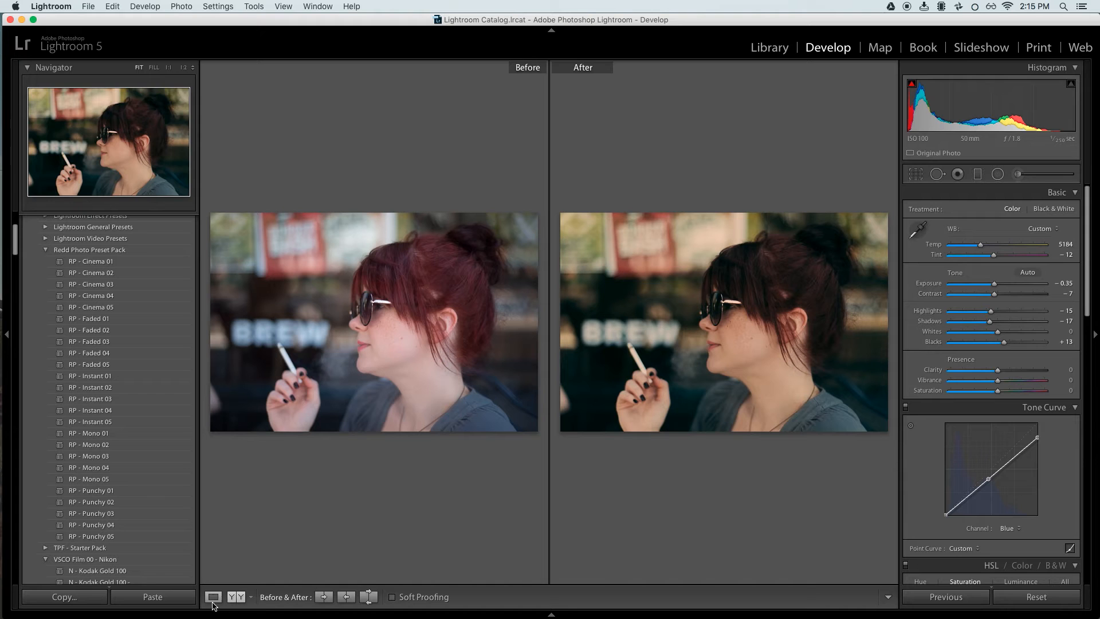
left_click(214, 597)
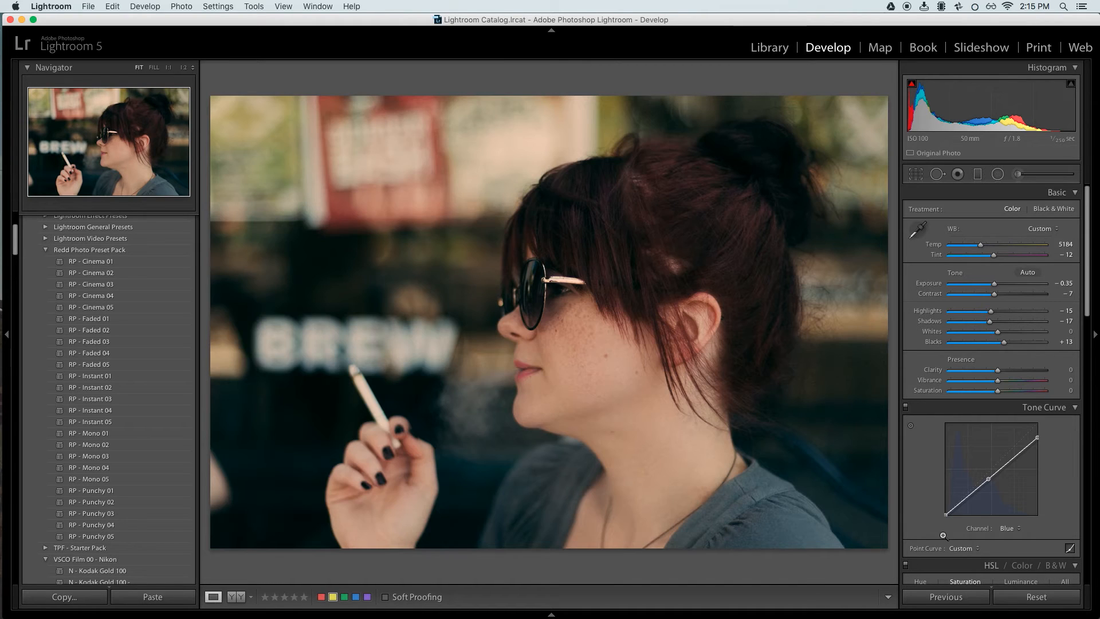
Step: Set the red saturation to −34 and check the before and after versions side by side
scroll(1031, 502, "down", 6)
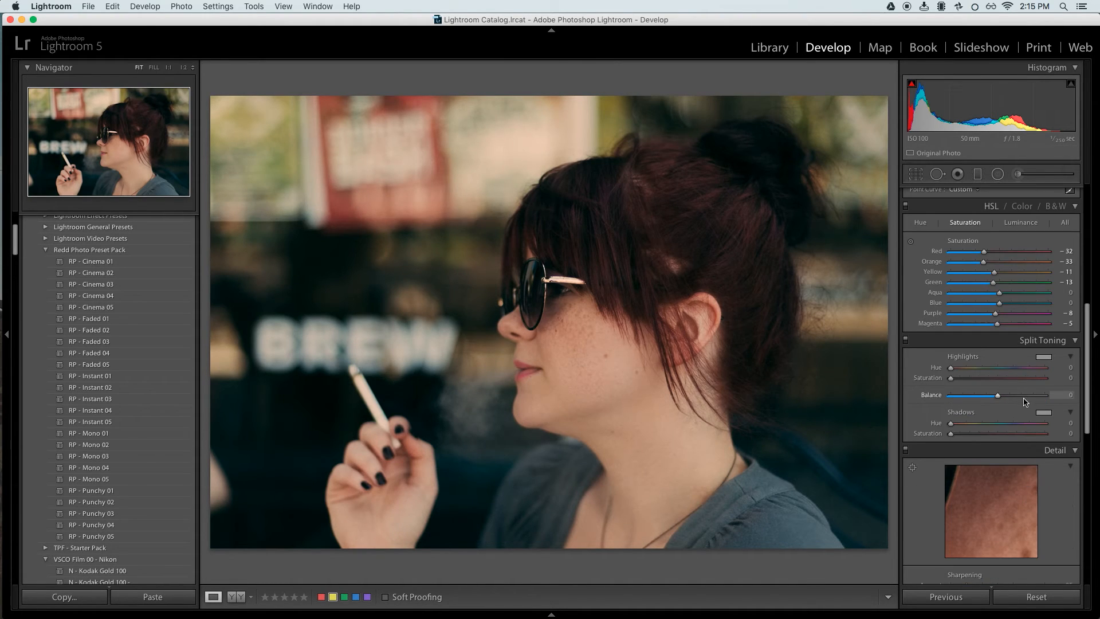
scroll(1047, 405, "up", 3)
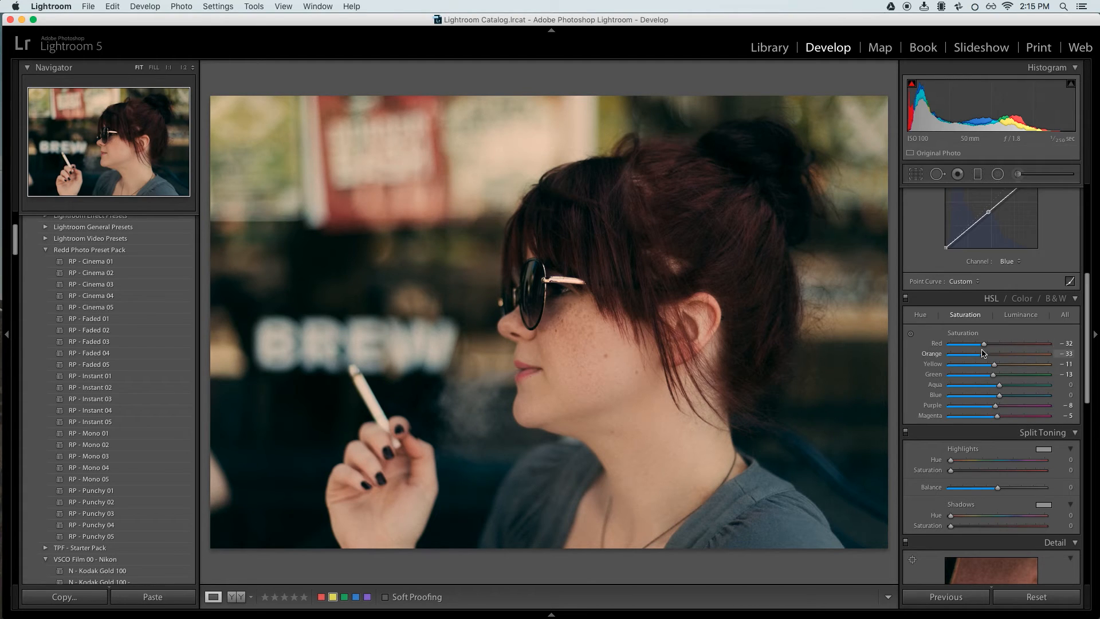
left_click_drag(984, 344, 982, 346)
left_click(235, 597)
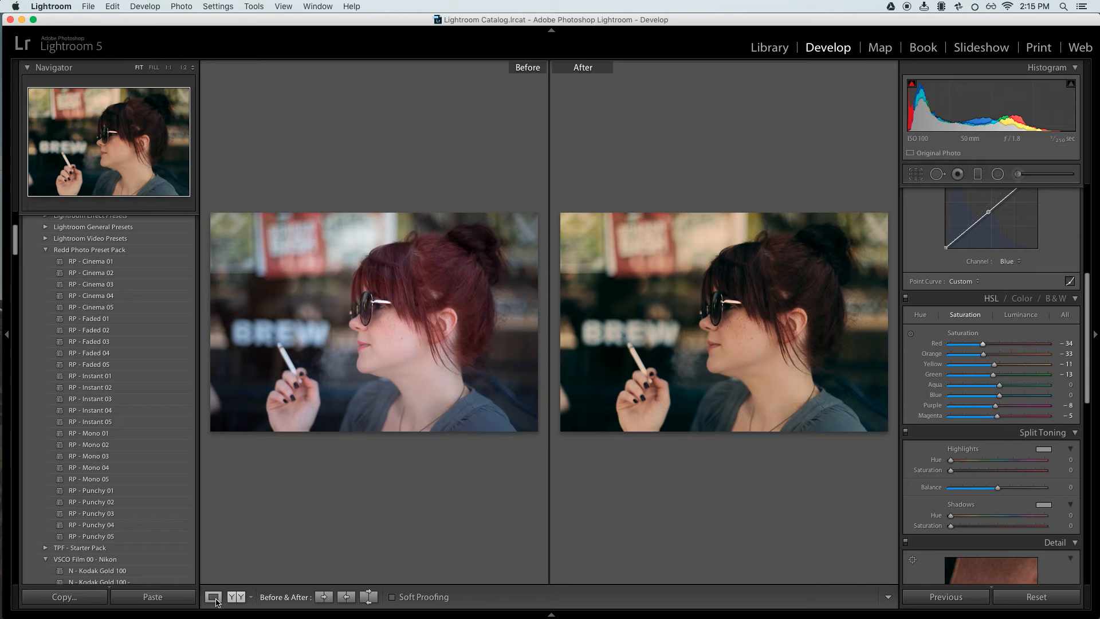
left_click(213, 598)
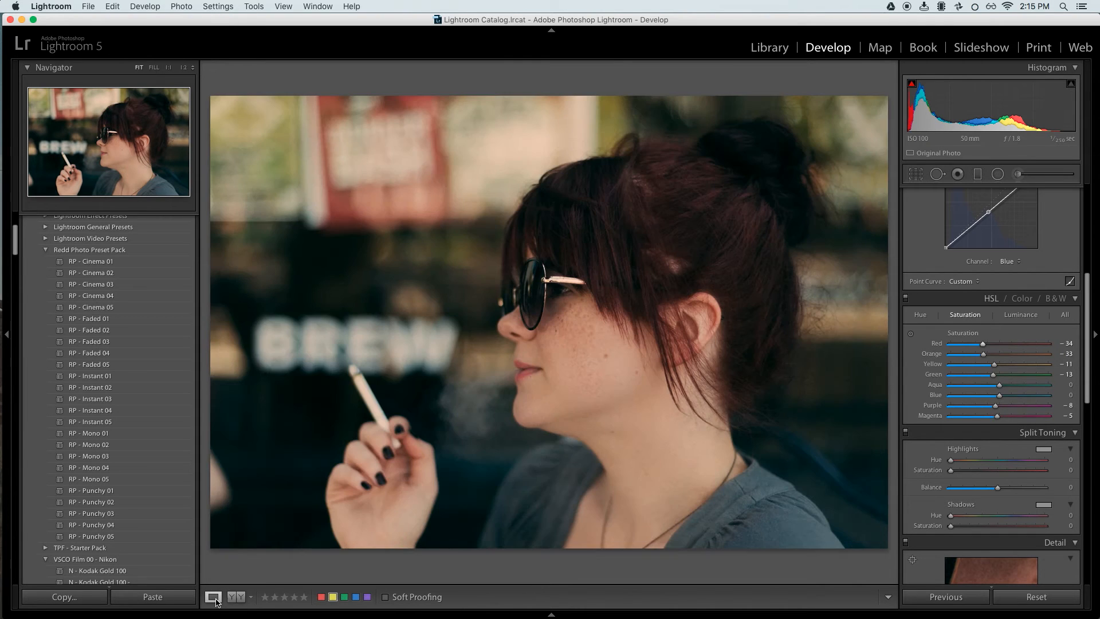
Step: Try the RP - Punchy 01 to 05 presets on the portrait, ending with RP - Punchy 01 again
scroll(1089, 335, "down", 5)
scroll(1077, 401, "up", 5)
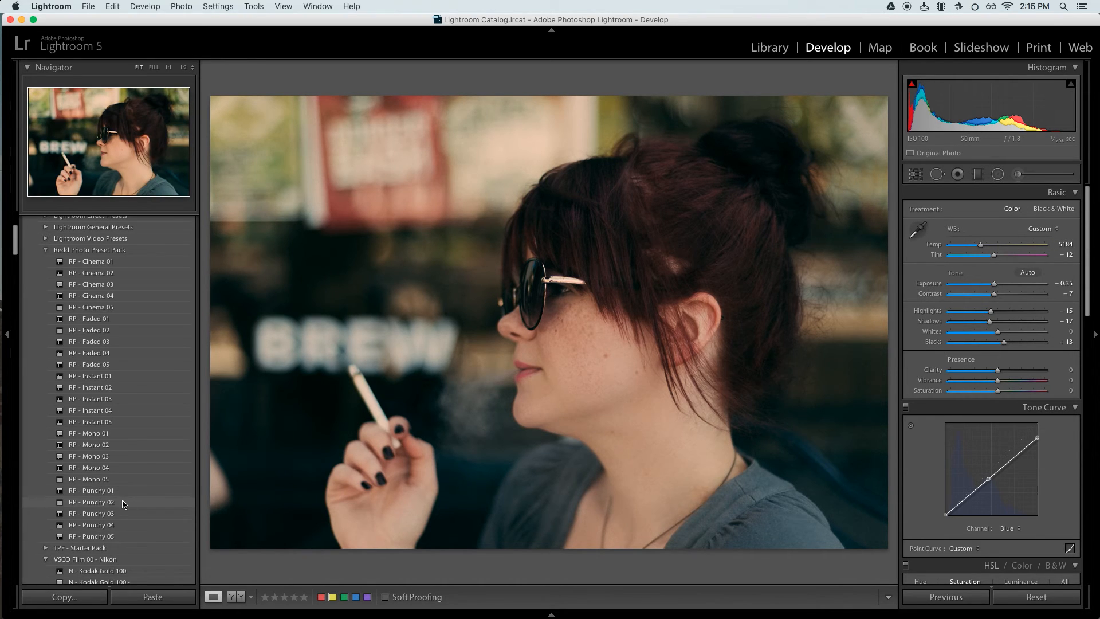
left_click(107, 490)
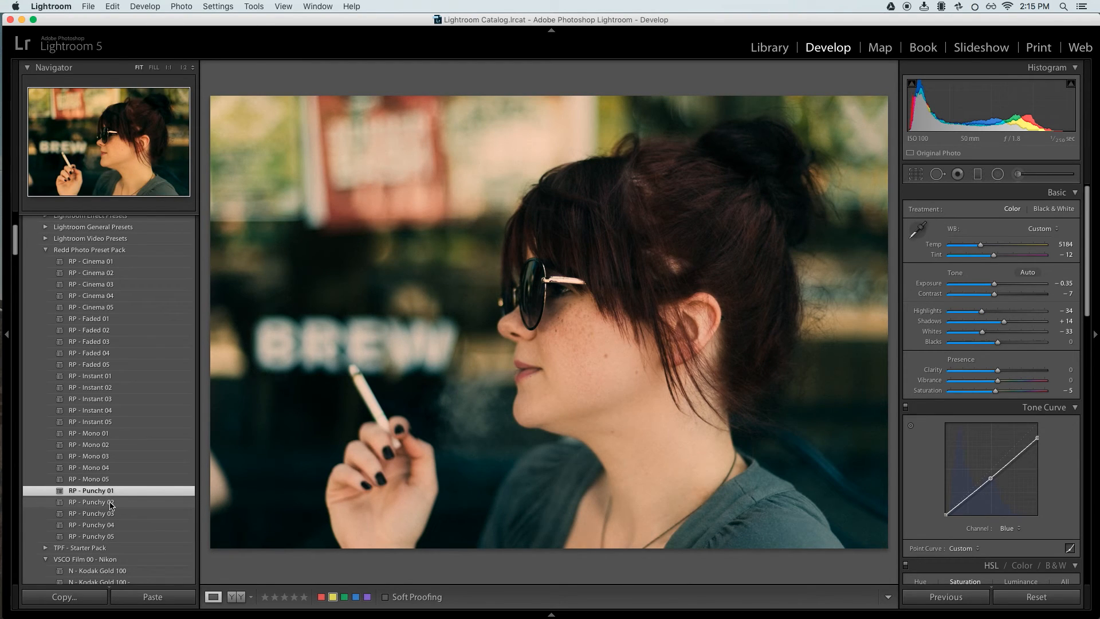
left_click(111, 502)
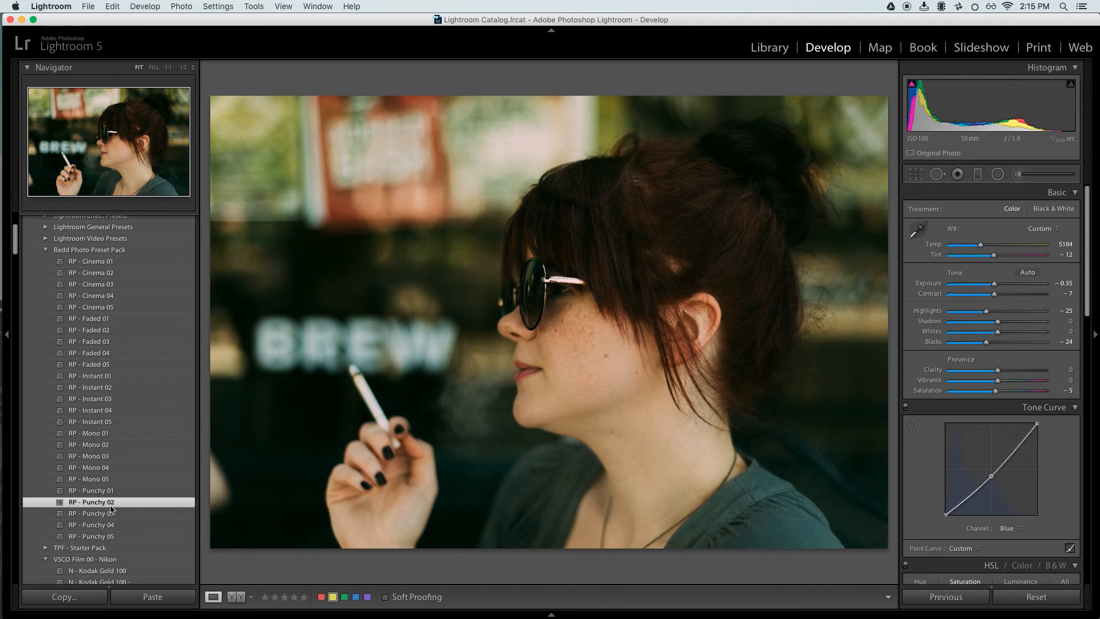
left_click(112, 514)
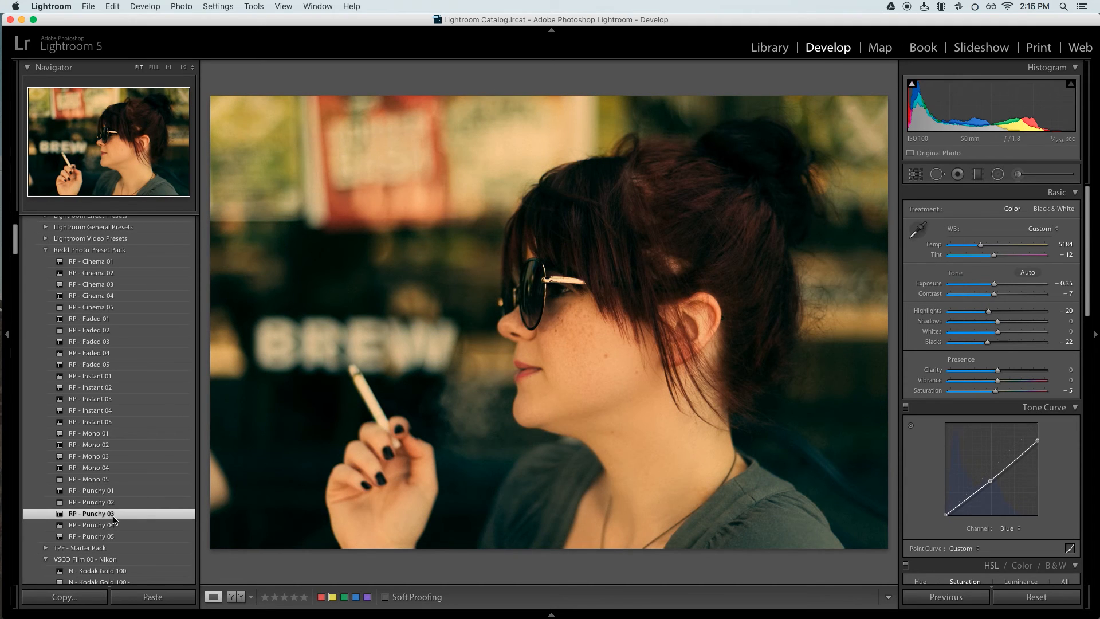
left_click(113, 537)
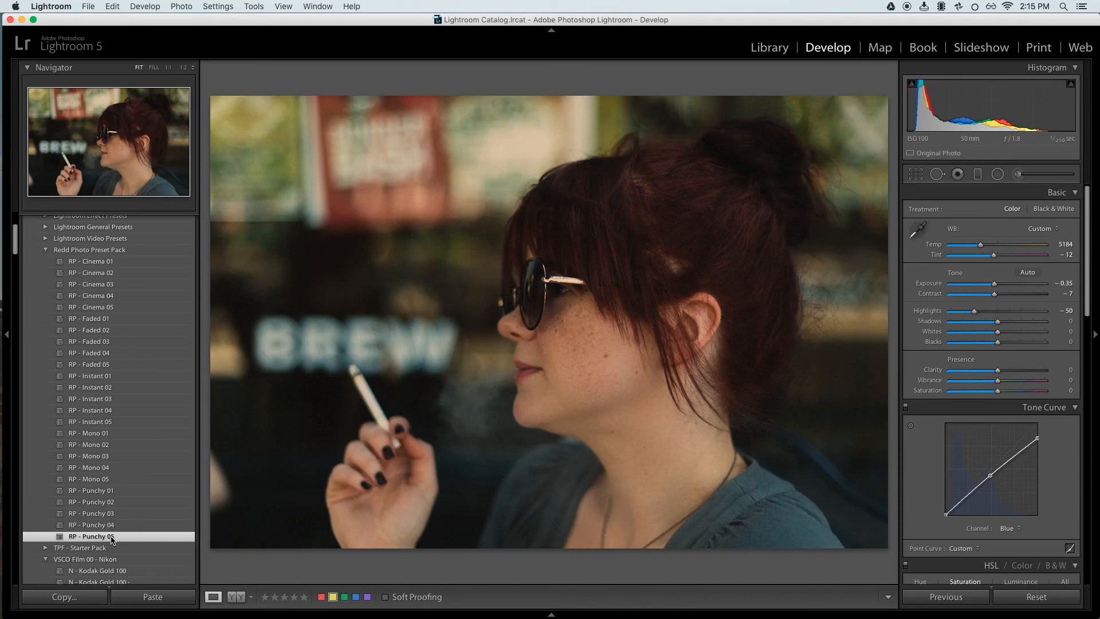
left_click(108, 491)
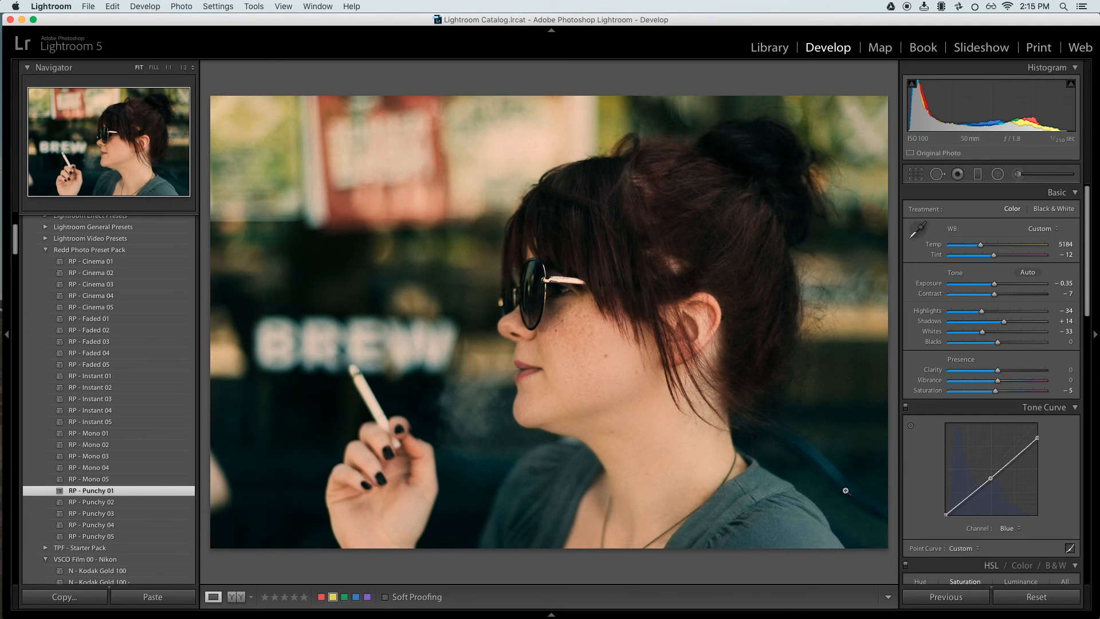
Step: Revert the photo to the Red Saturation Shift state in its edit history, discarding the presets
scroll(153, 401, "down", 5)
scroll(150, 413, "down", 10)
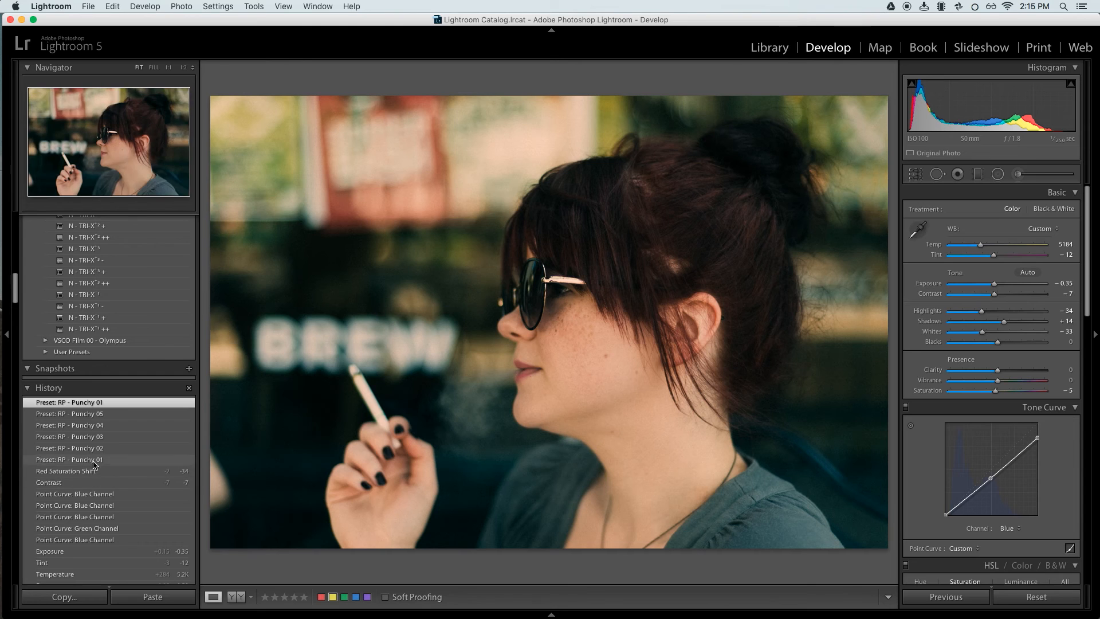
left_click(98, 470)
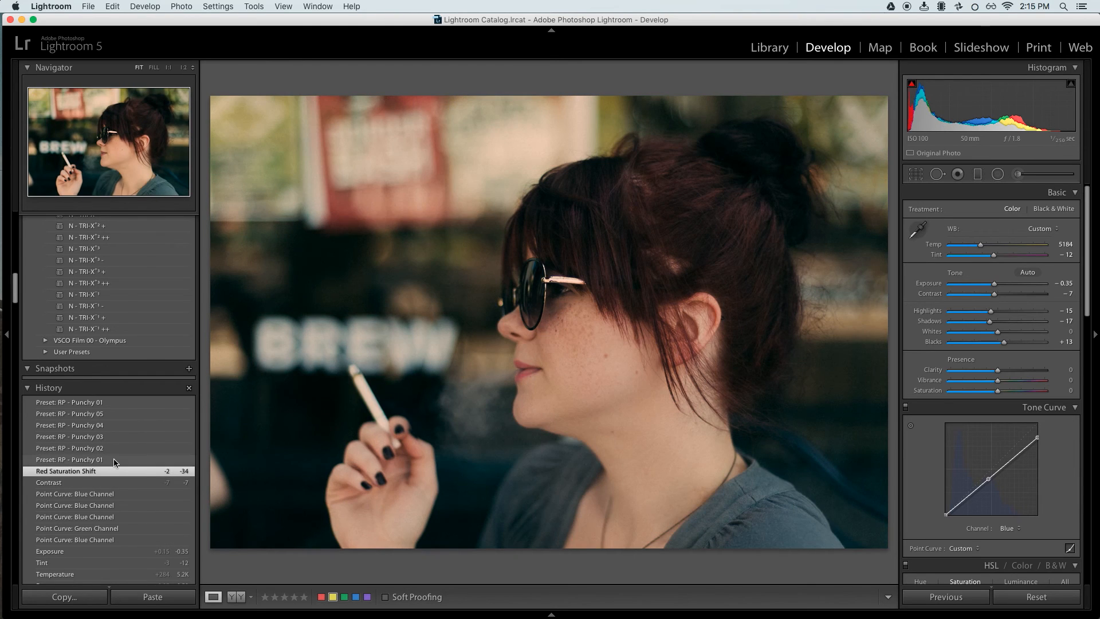